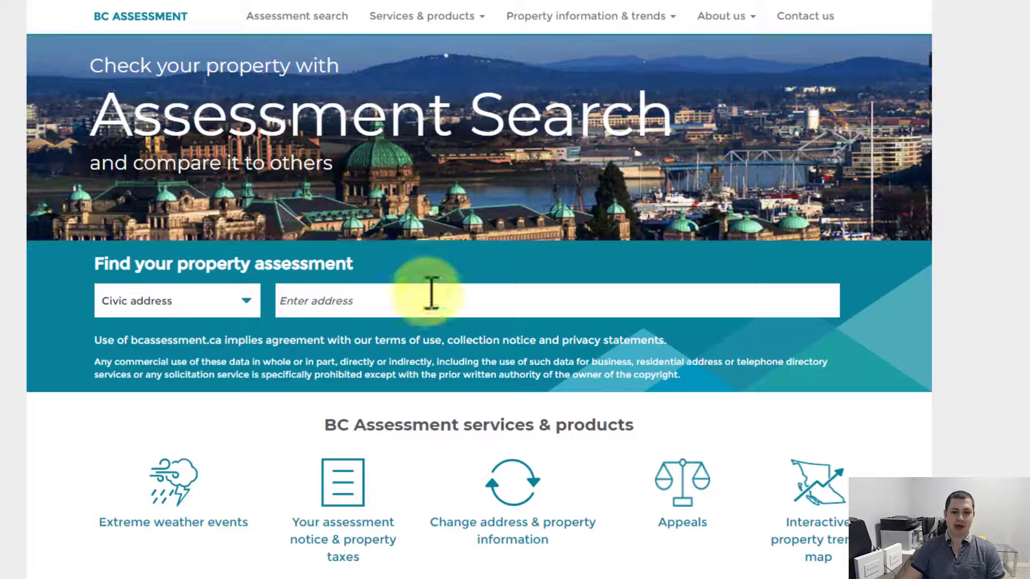
click(429, 301)
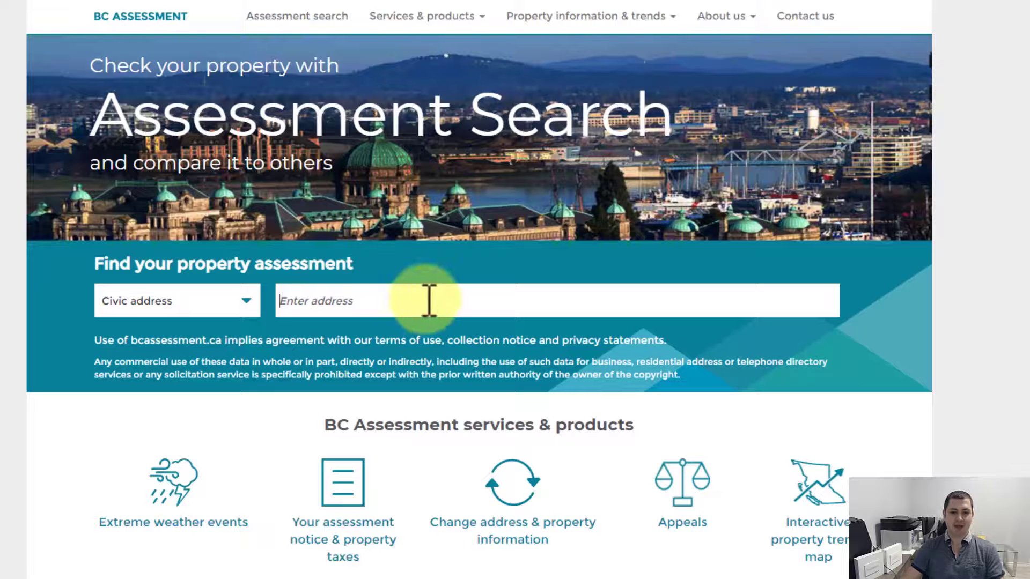
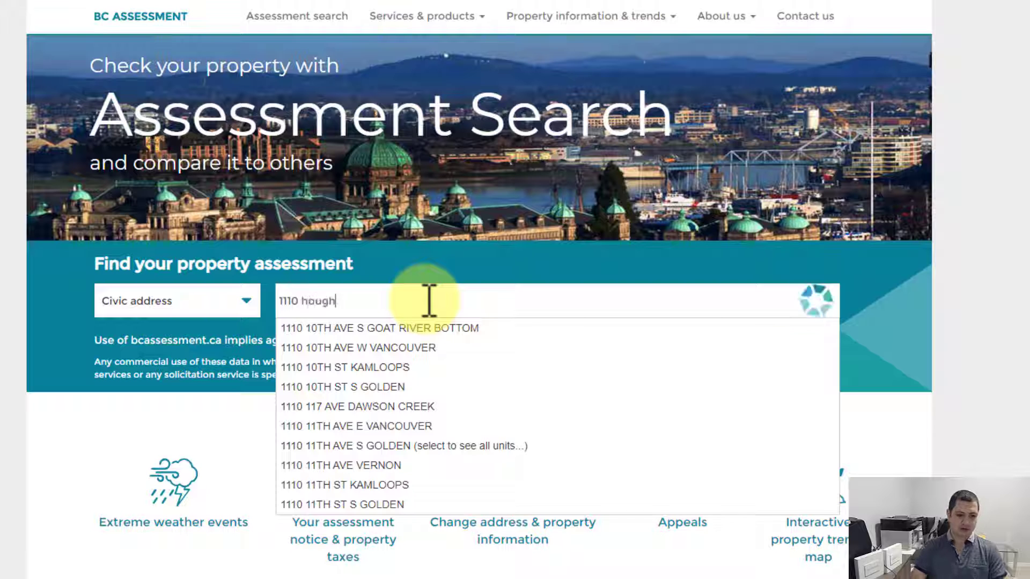
click(407, 328)
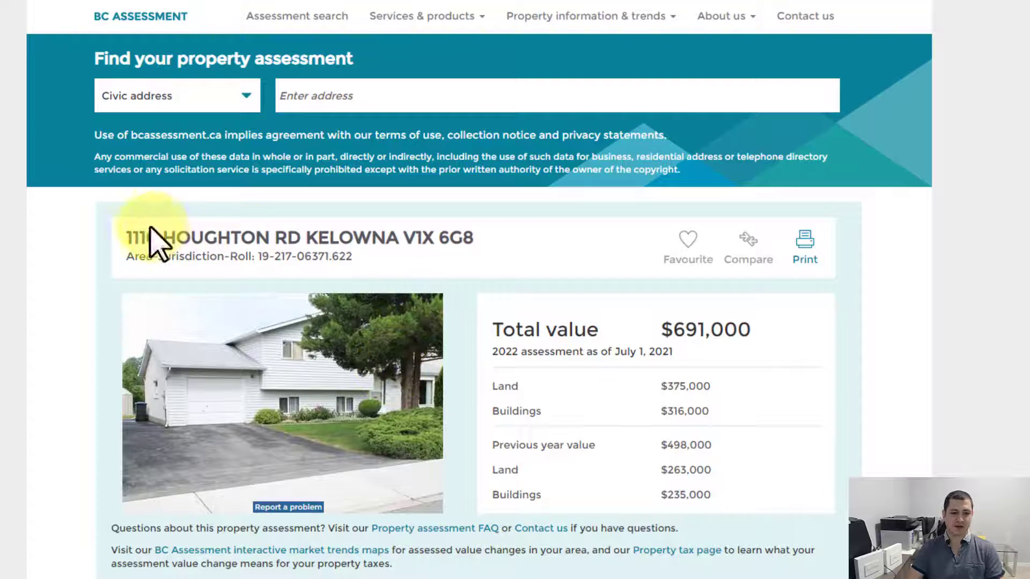
scroll(561, 280, down, 4)
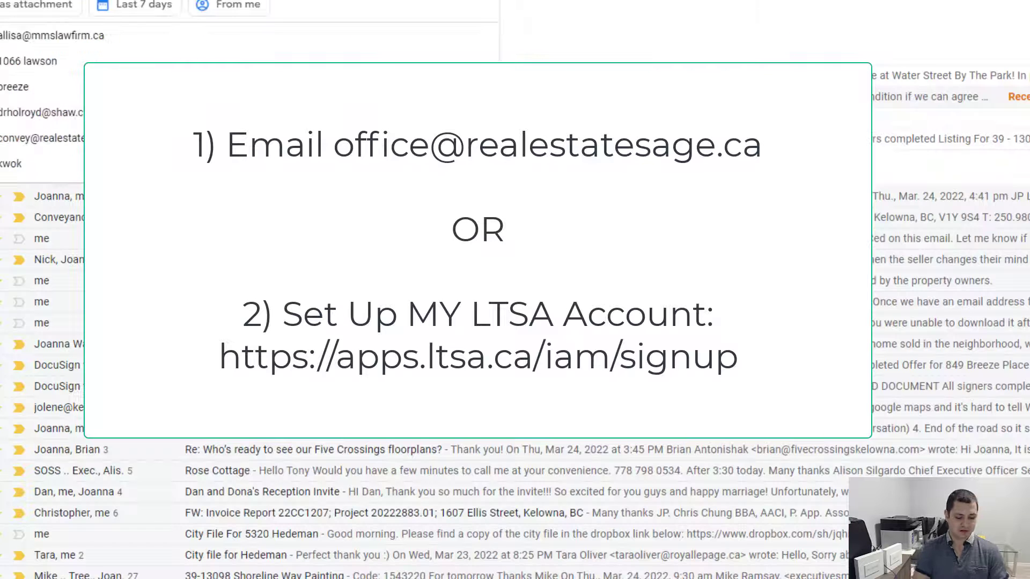
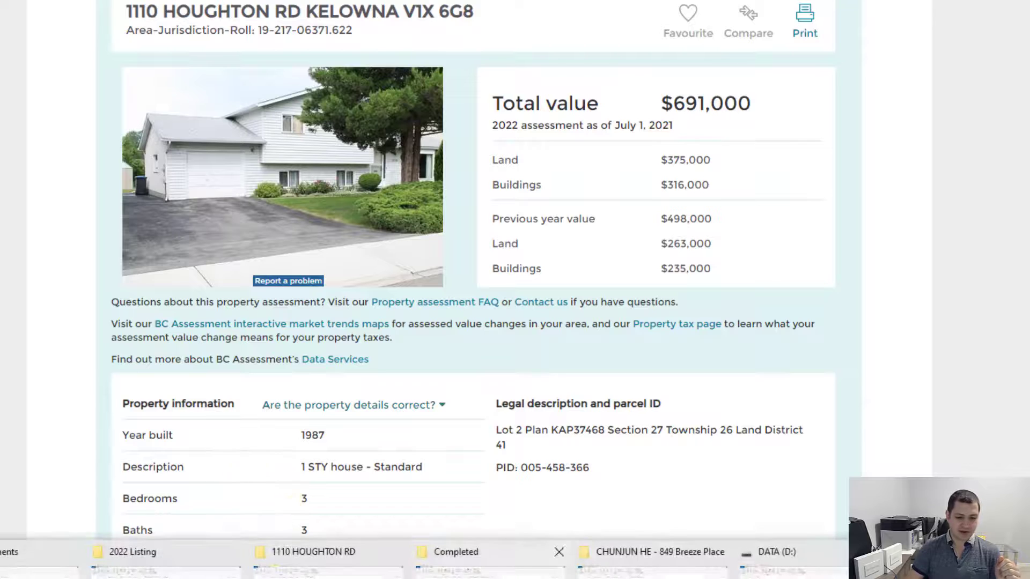
Step: Search the mailbox for the real-estate office's e-mail address
click(489, 574)
click(826, 82)
double_click(826, 82)
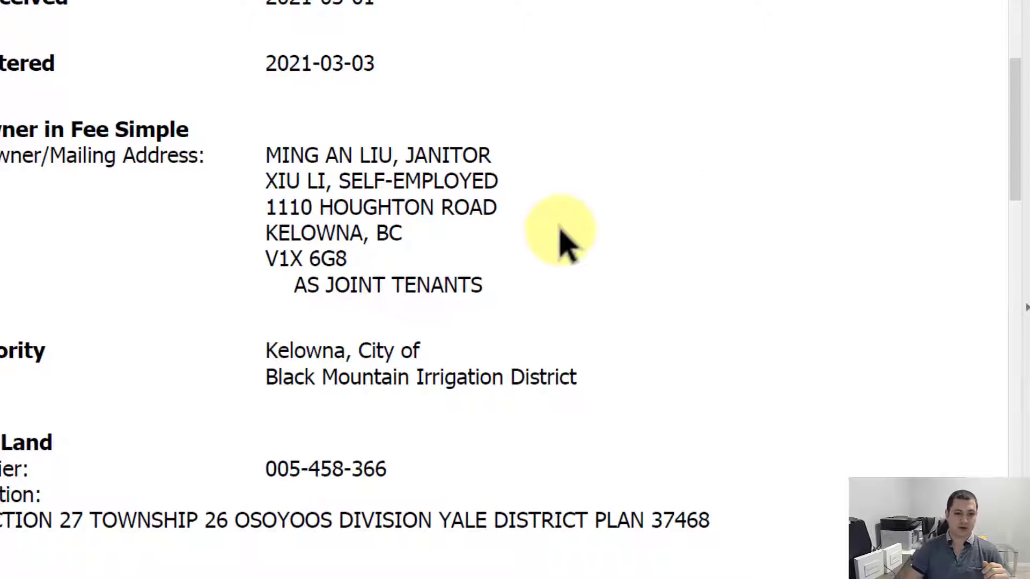
scroll(345, 223, up, 5)
scroll(330, 220, down, 3)
scroll(330, 220, down, 3)
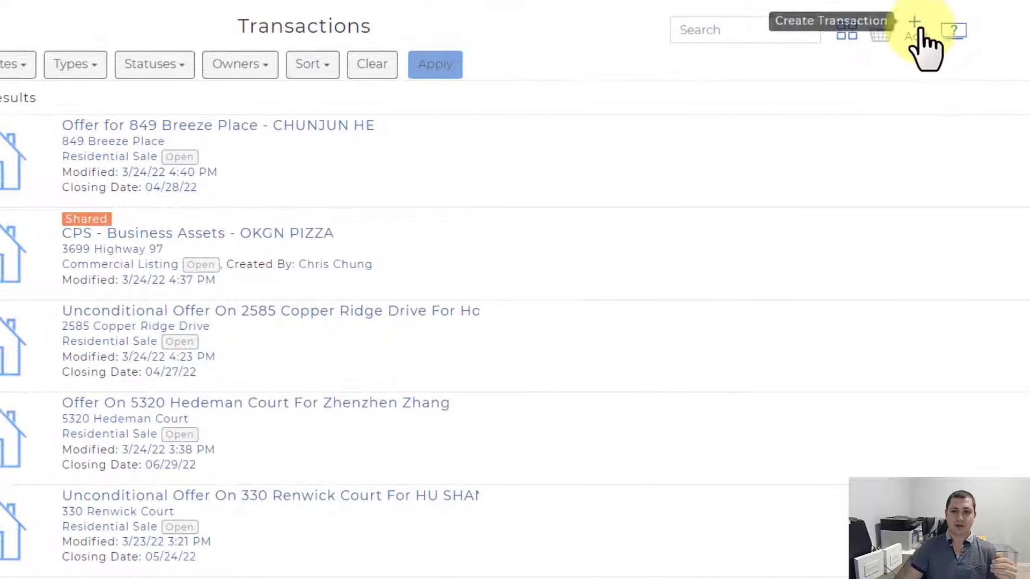
click(919, 32)
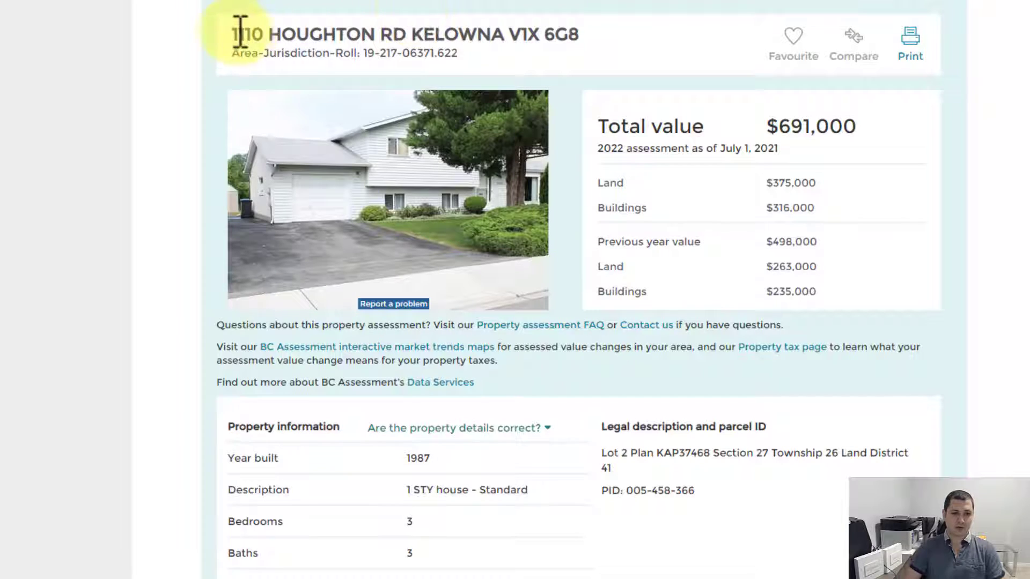
drag(240, 32, 406, 34)
key(ctrl+c)
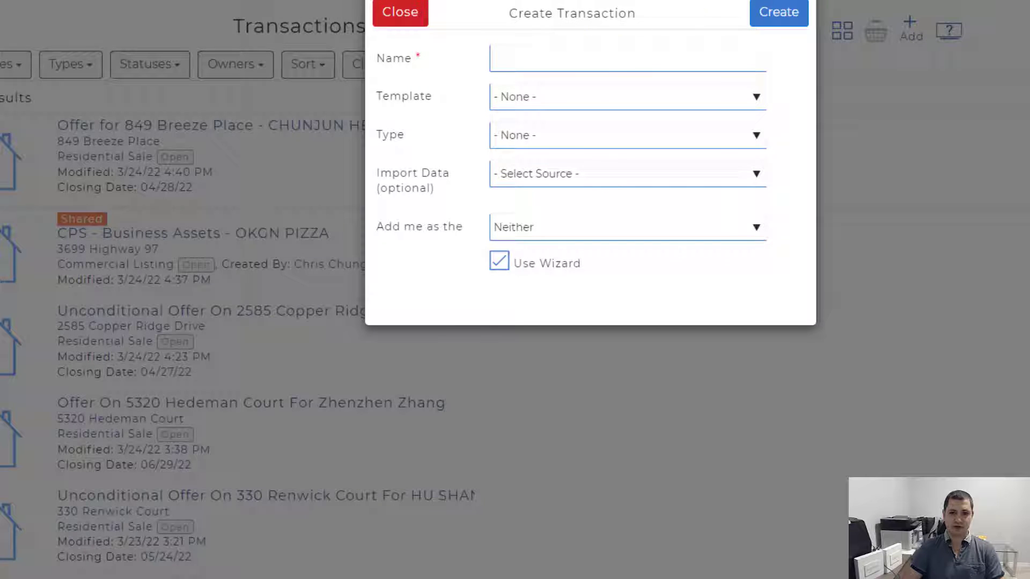
click(601, 64)
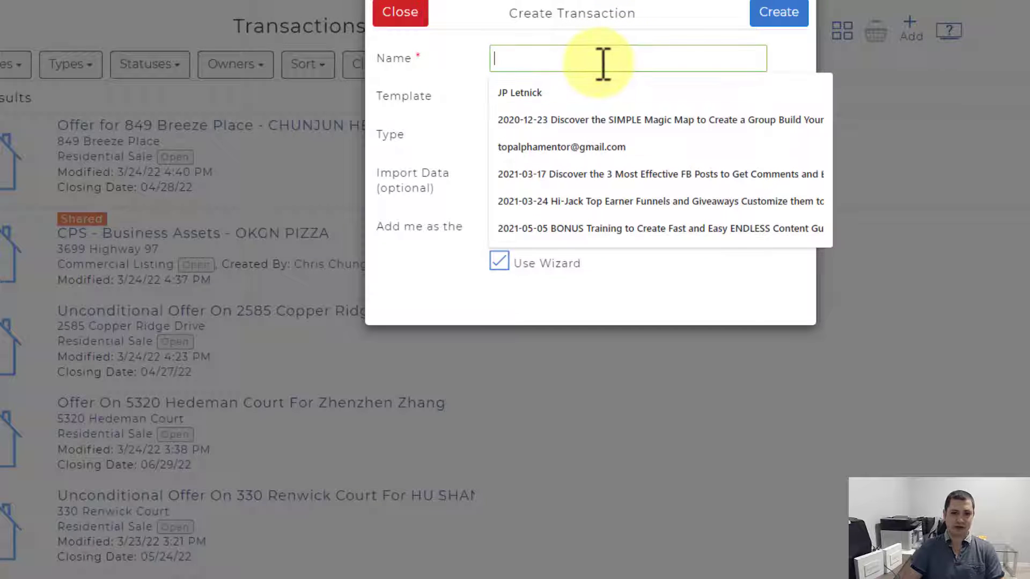
text(Listing For)
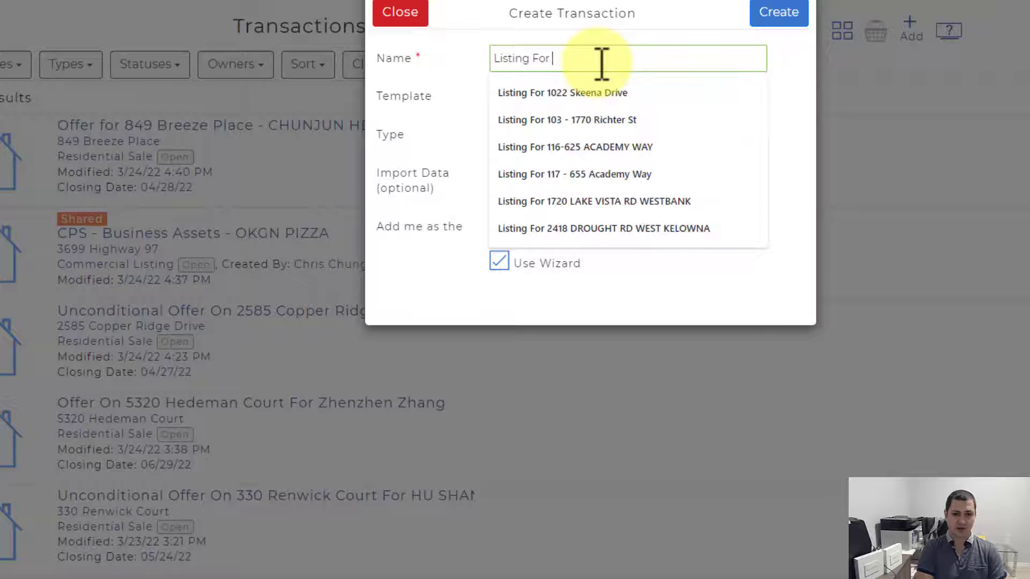
key(ctrl+v)
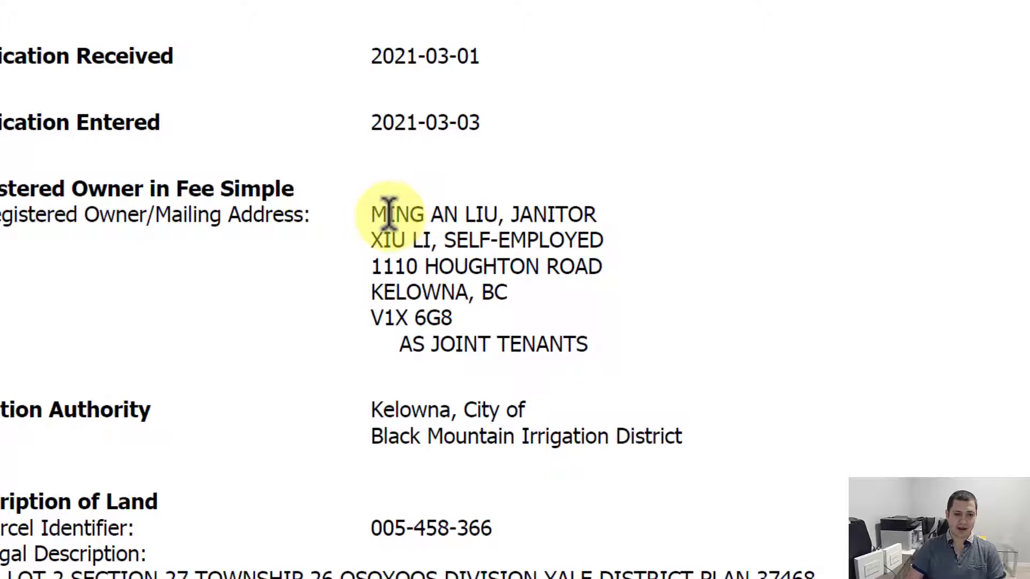
drag(372, 214, 488, 220)
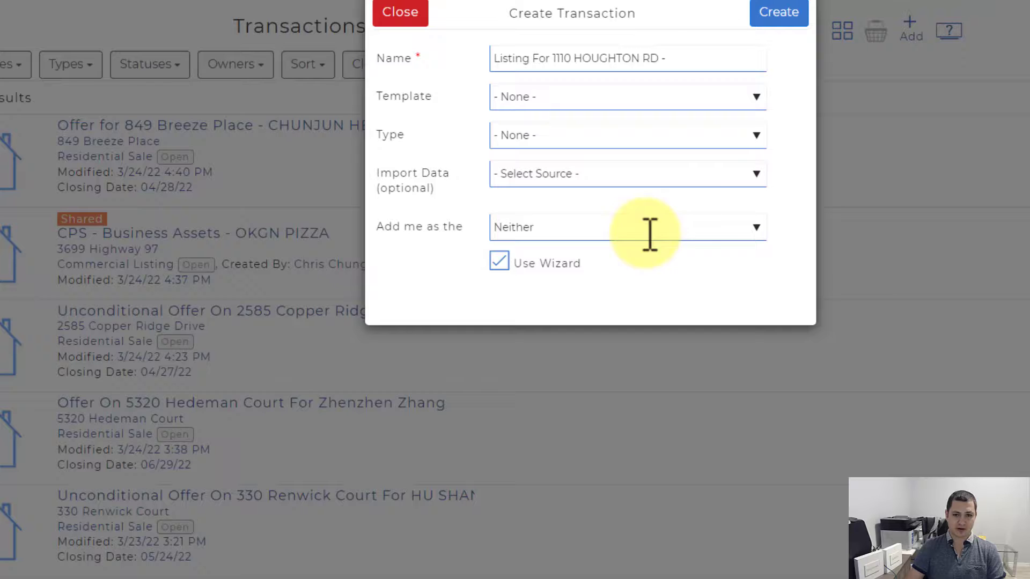
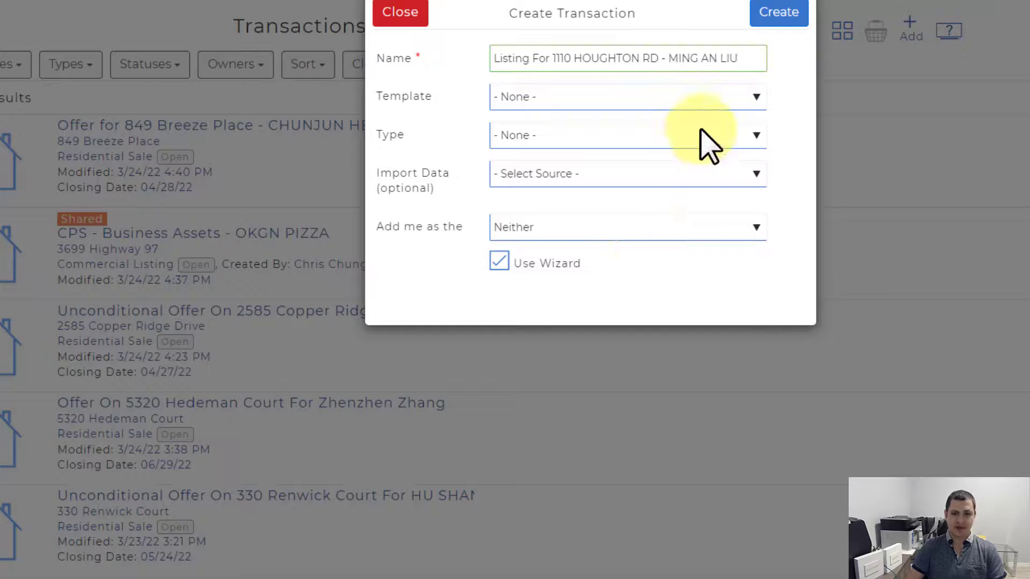
text(&)
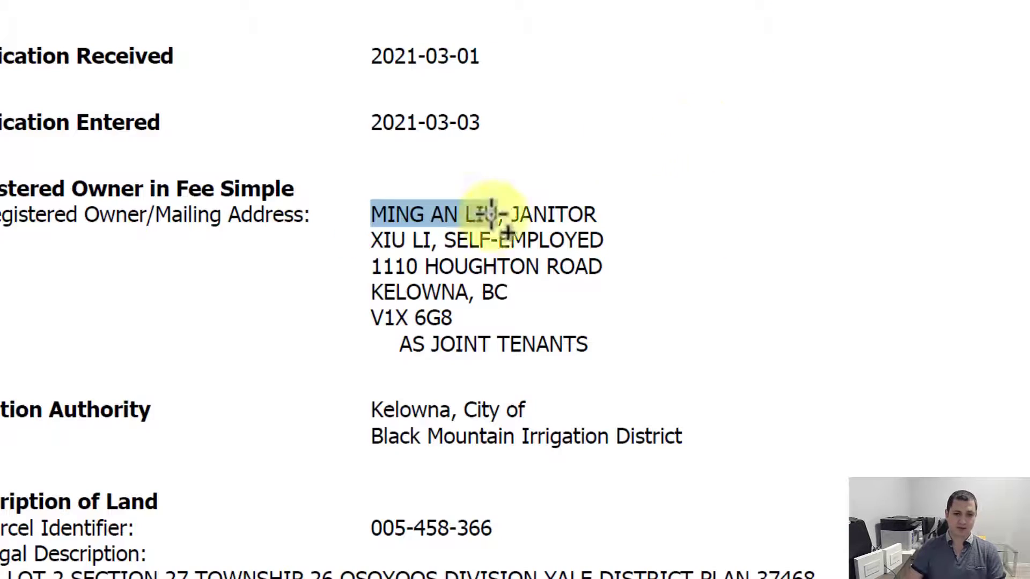
drag(371, 240, 432, 240)
key(ctrl+c)
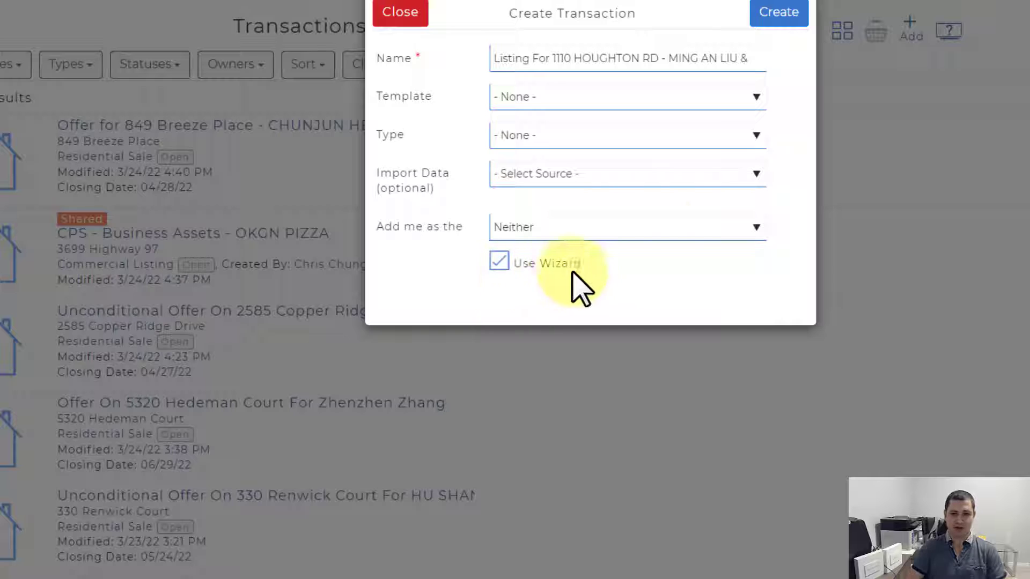
key(ctrl+v)
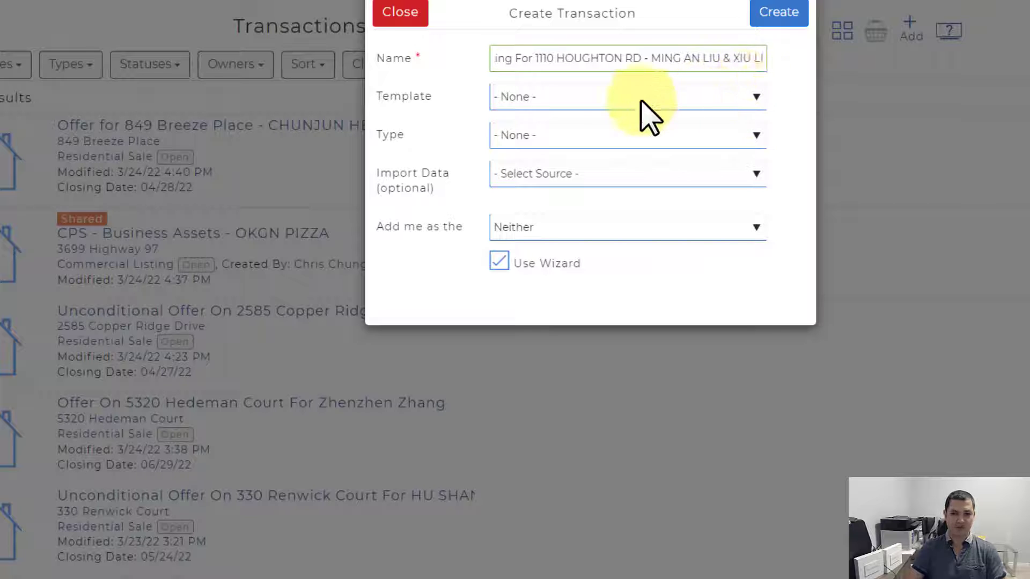
click(478, 99)
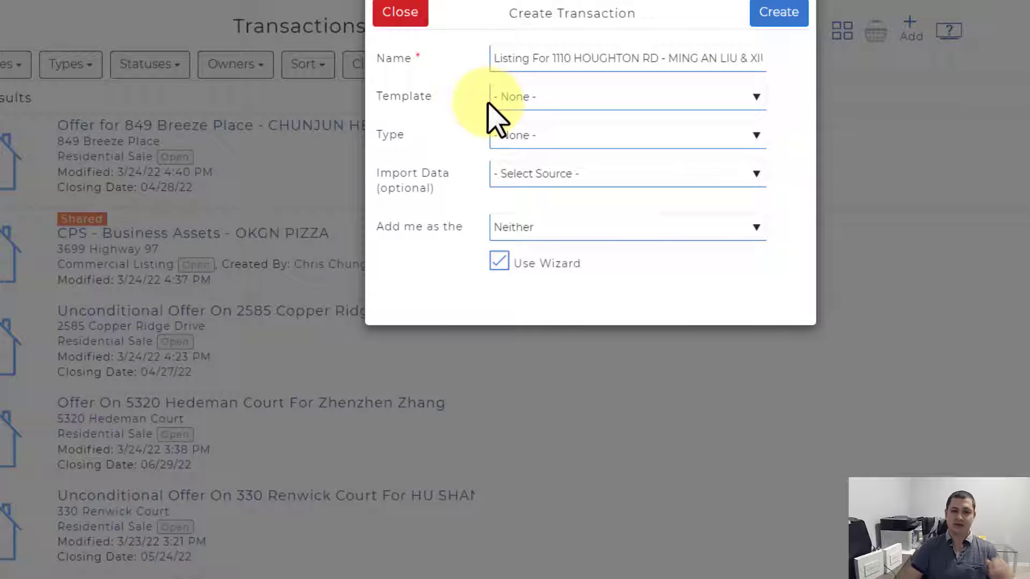
Step: Choose the Listing Kit template and create the transaction
click(527, 107)
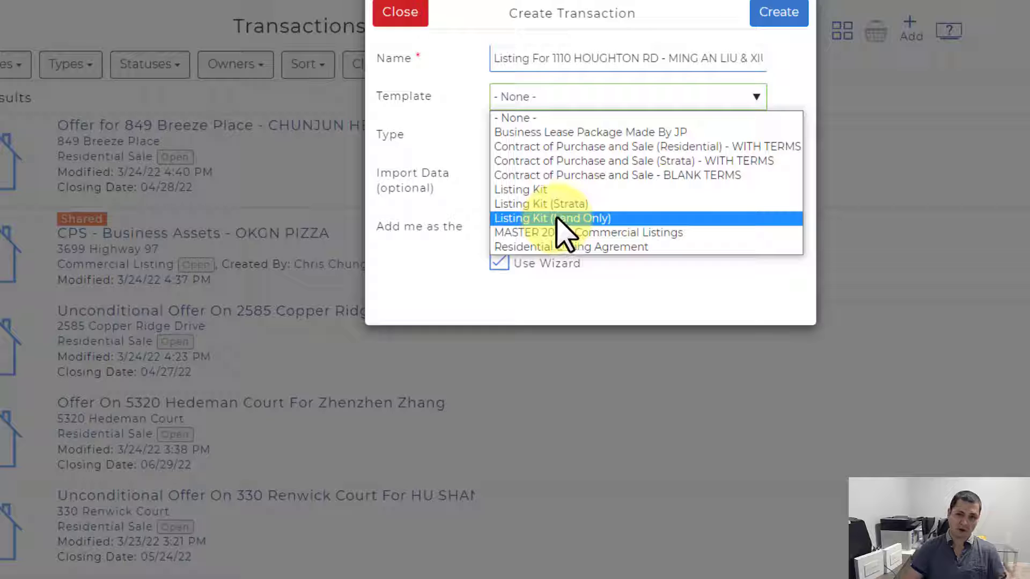
click(534, 190)
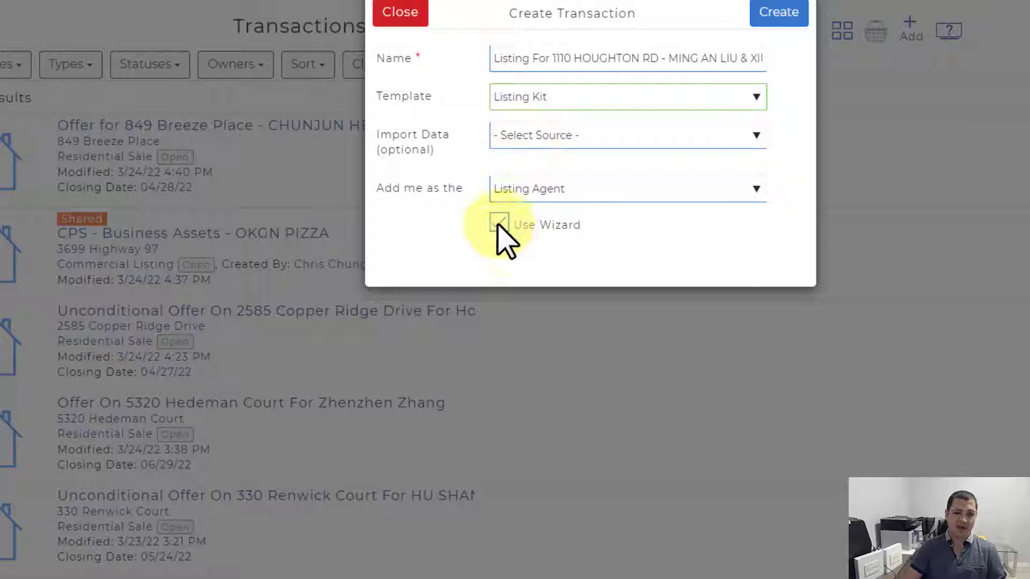
click(781, 14)
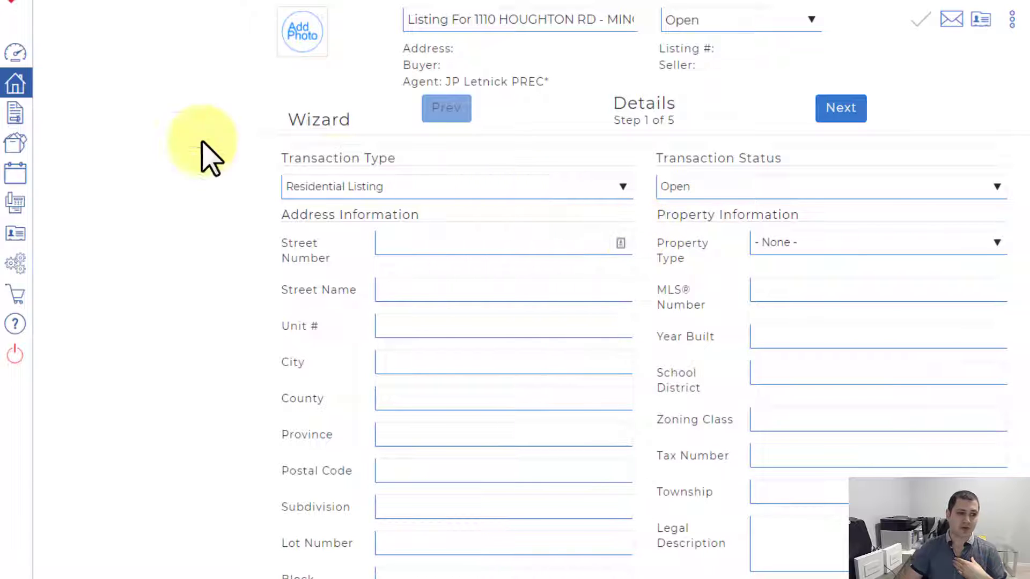
click(16, 84)
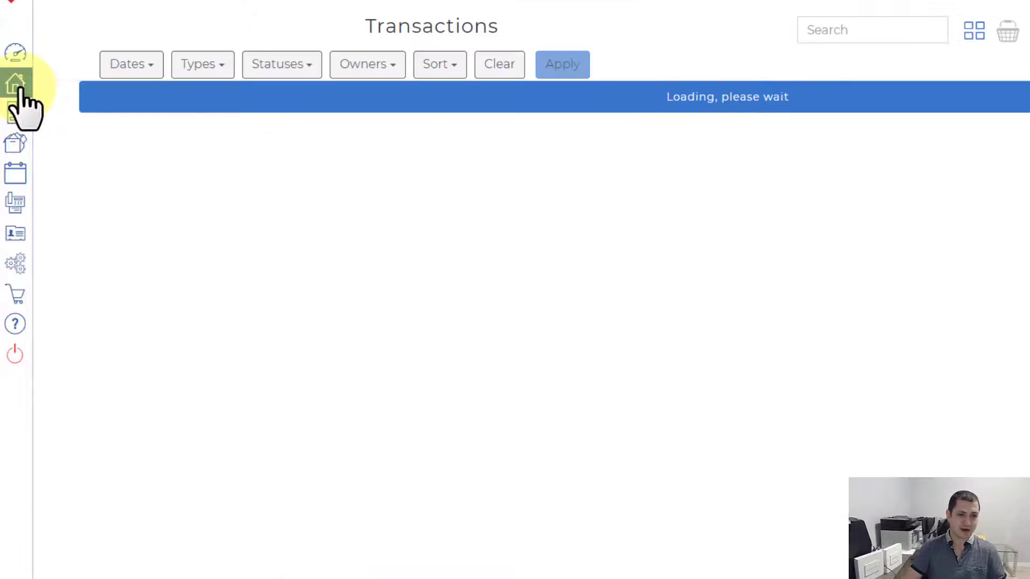
click(257, 126)
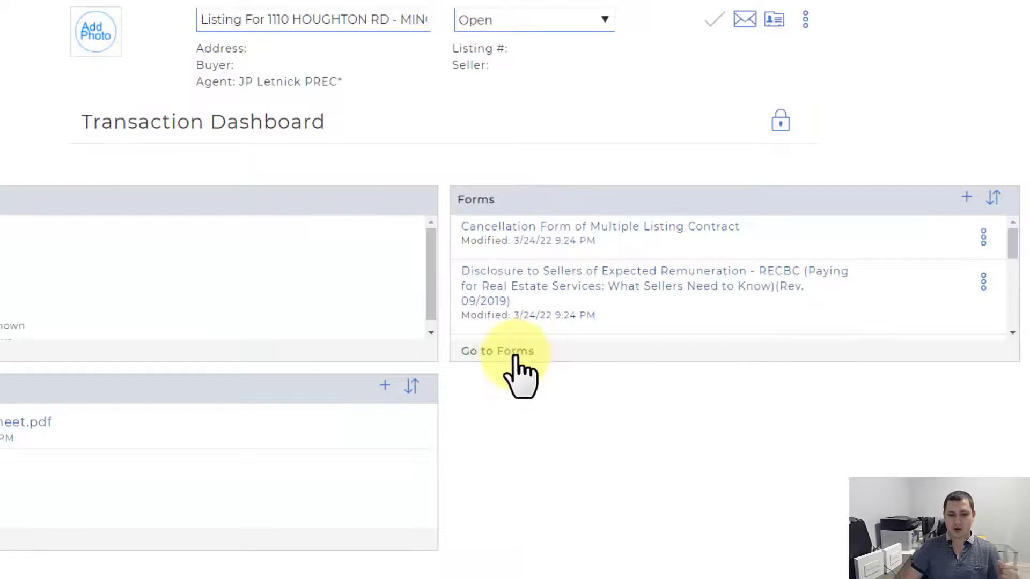
click(511, 355)
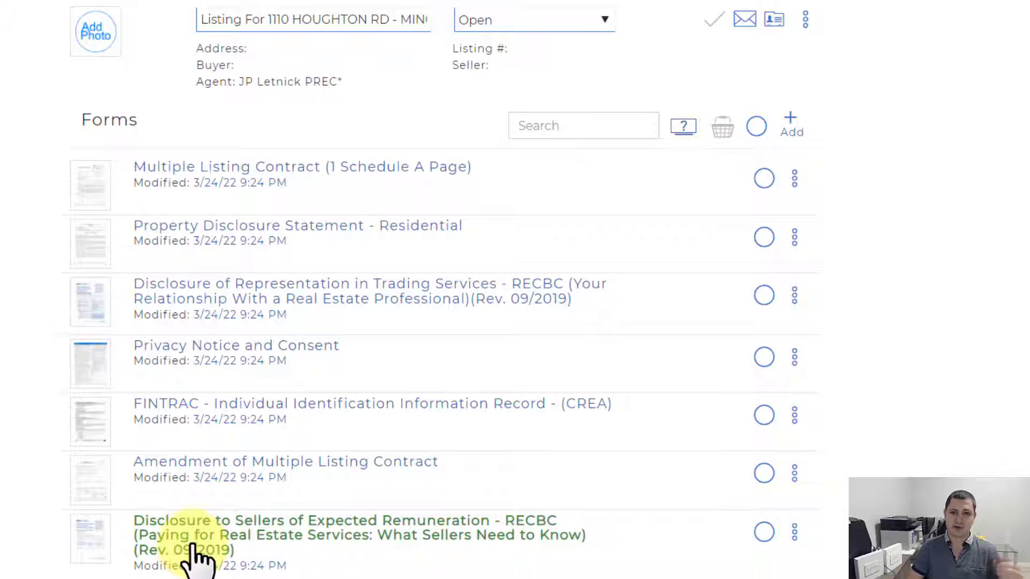
scroll(191, 524, down, 1)
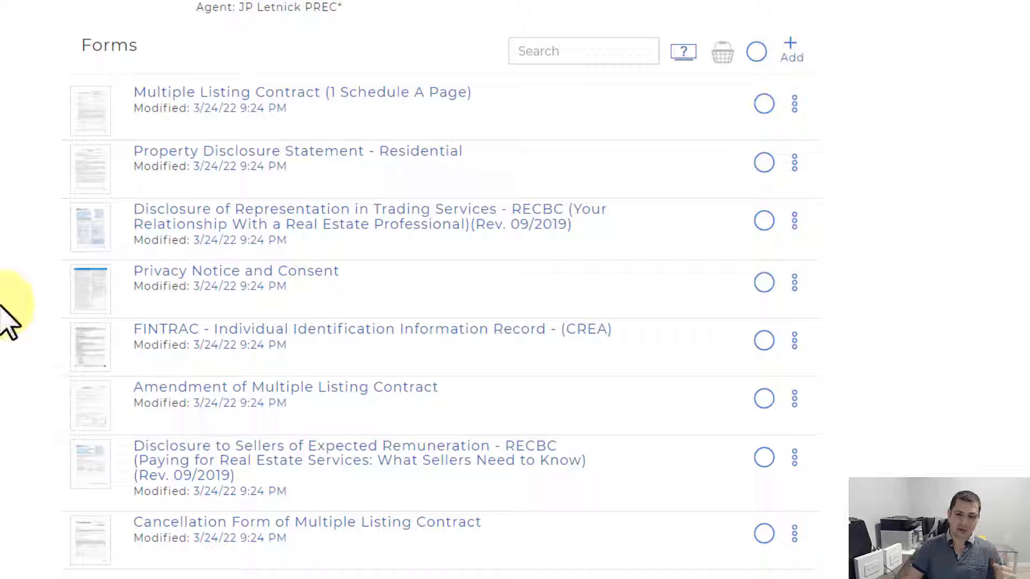
Step: Open the Multiple Listing Contract and fill the listing brokerage from the saved name and address
click(215, 96)
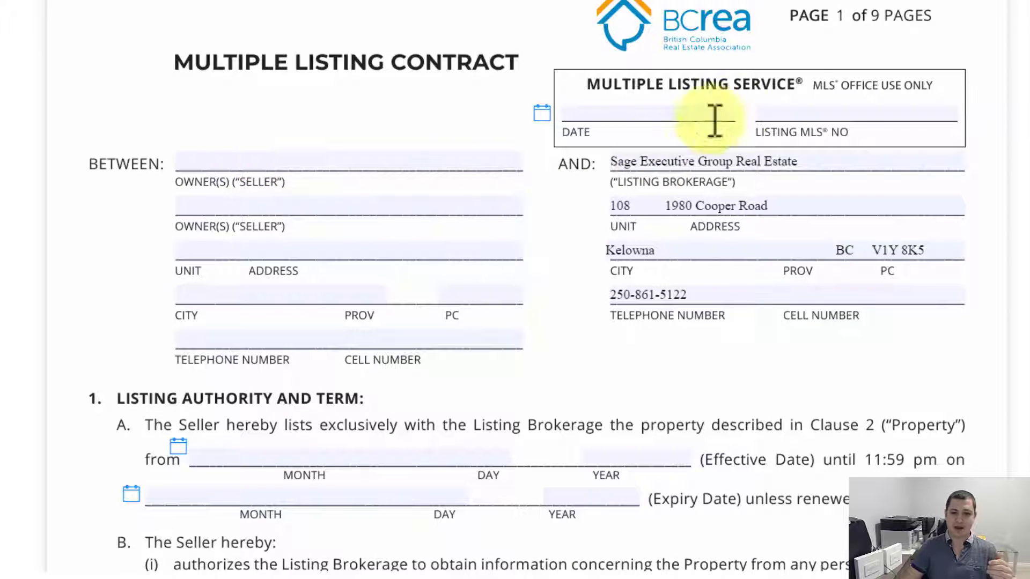
mouse_move(724, 37)
mouse_down()
mouse_move(846, 145)
mouse_move(741, 37)
mouse_up()
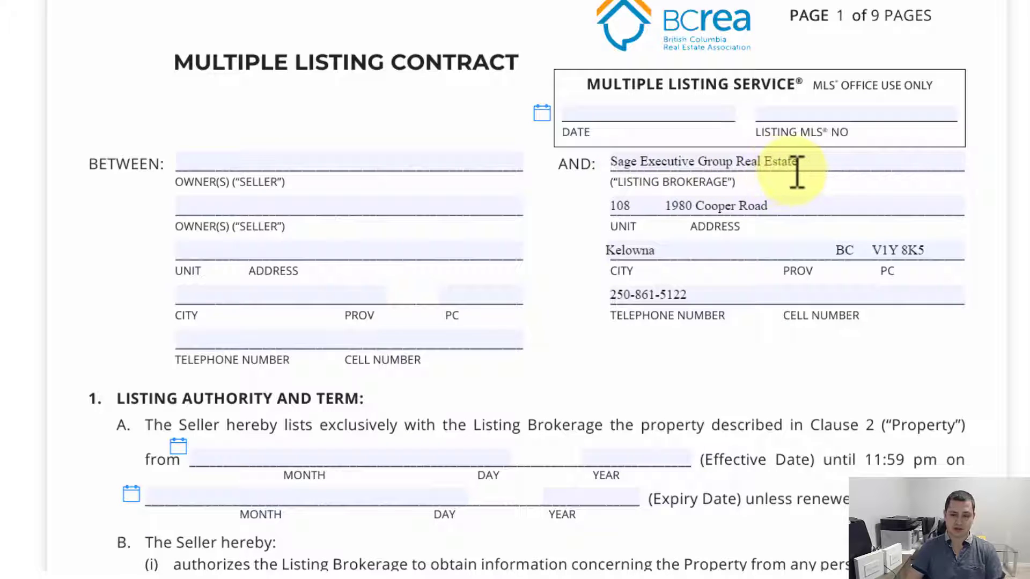
click(821, 168)
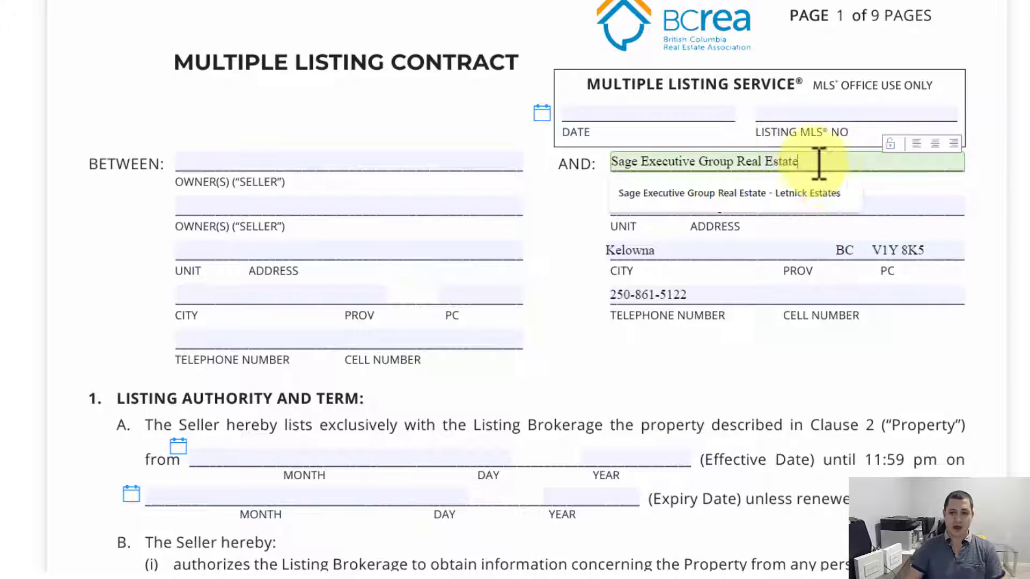
click(797, 194)
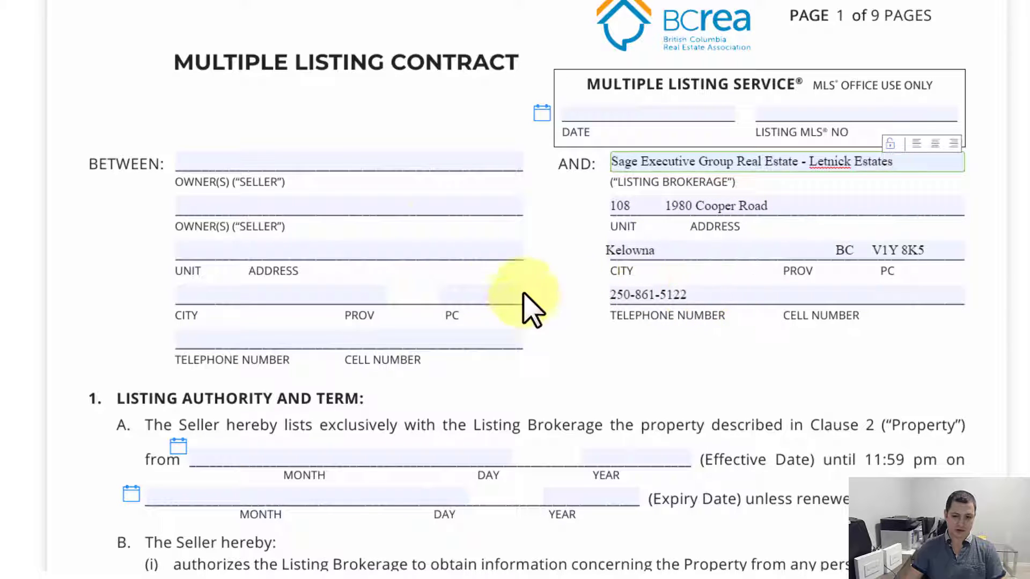
Step: Fill in both sellers' names, copied from the title document
key(alt+Tab)
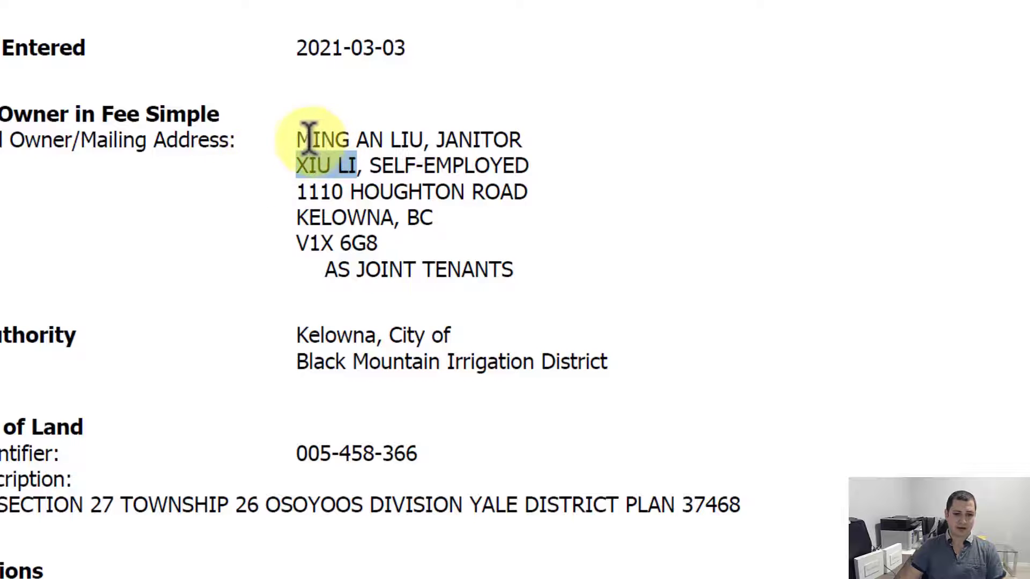
key(alt+Tab)
click(265, 207)
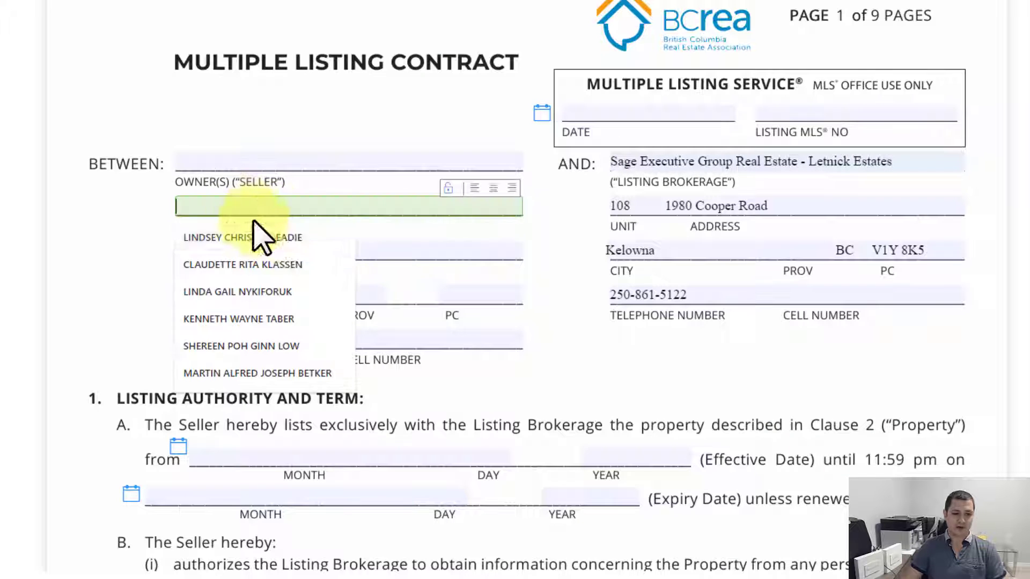
key(alt+Tab)
drag(298, 140, 405, 142)
key(ctrl+c)
key(alt+Tab)
click(245, 160)
key(ctrl+v)
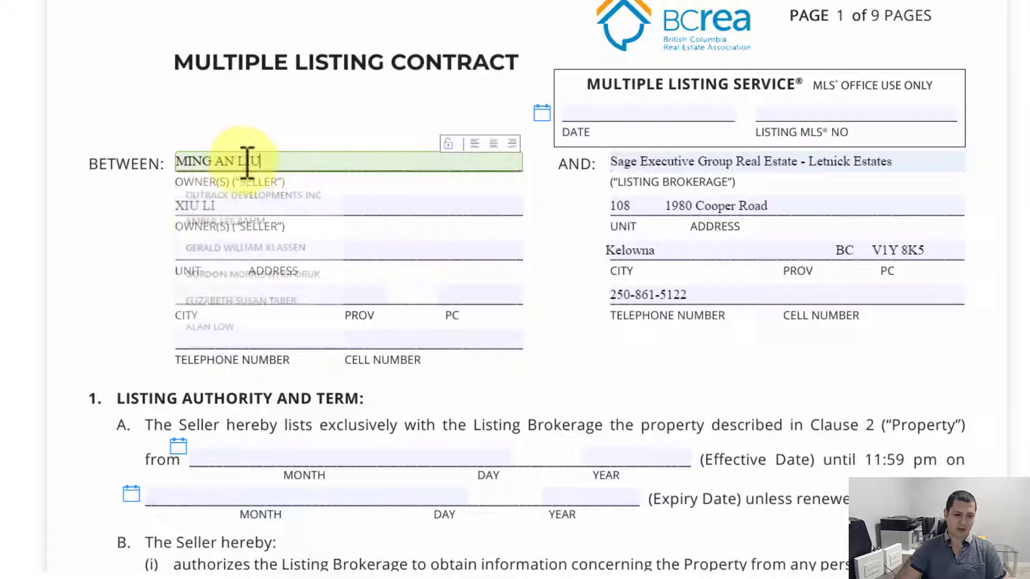
Step: Enter the sellers' mailing address from the title: street, Kelowna, BC and postal code
scroll(145, 220, down, 3)
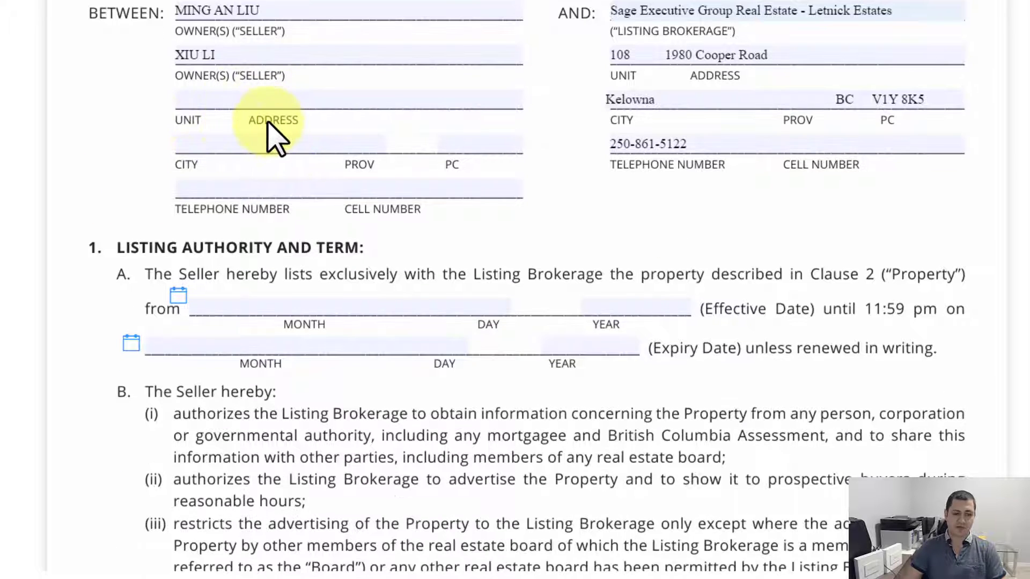
key(alt+Tab)
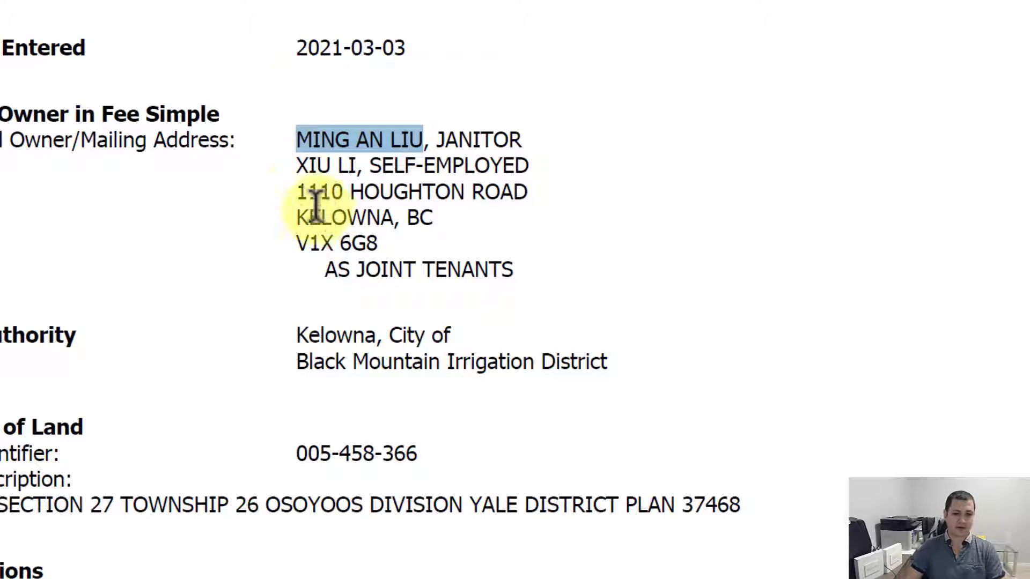
drag(298, 192, 502, 193)
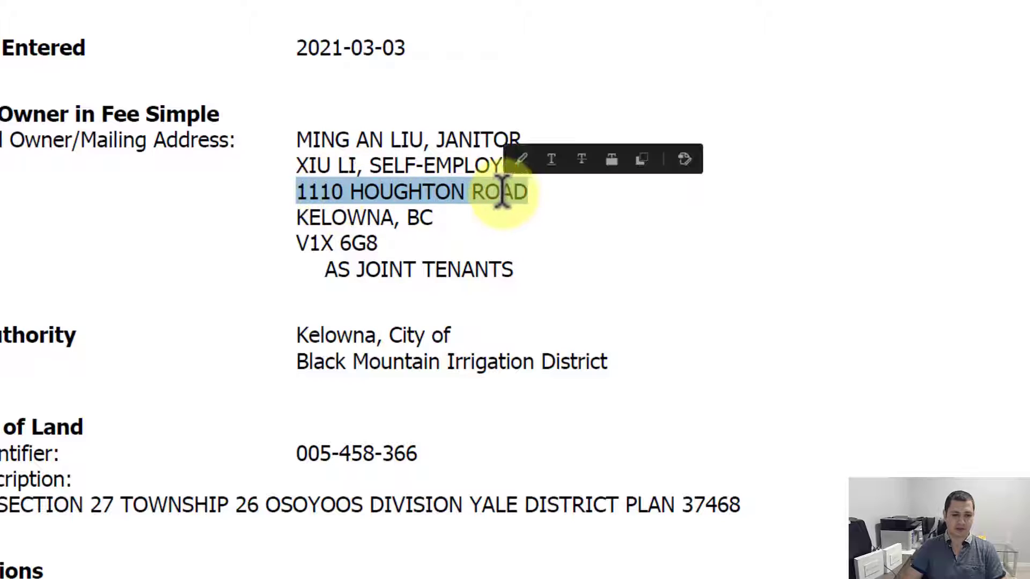
key(ctrl+c)
key(alt+Tab)
click(344, 146)
key(ctrl+v)
key(alt+Tab)
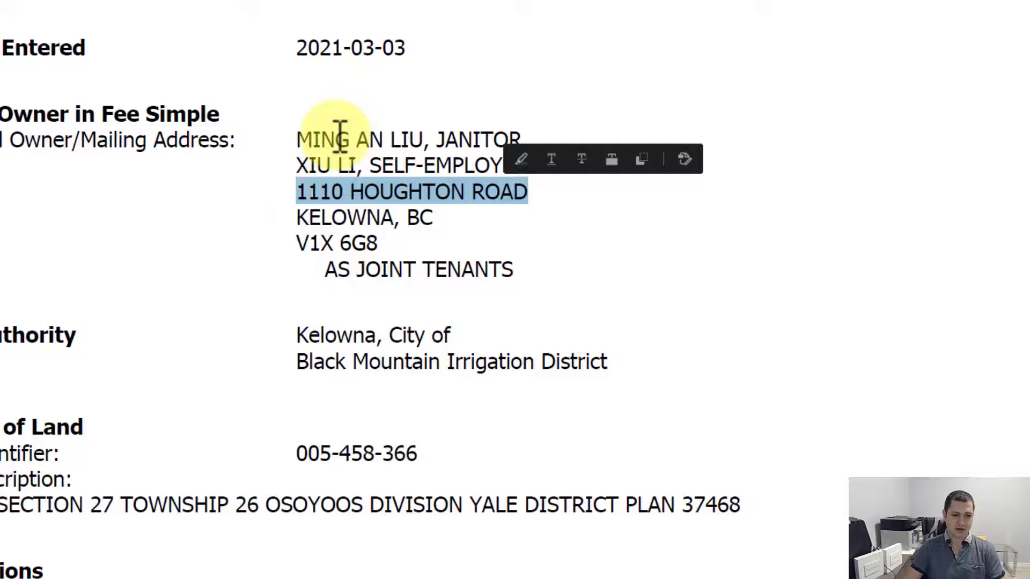
drag(298, 243, 377, 244)
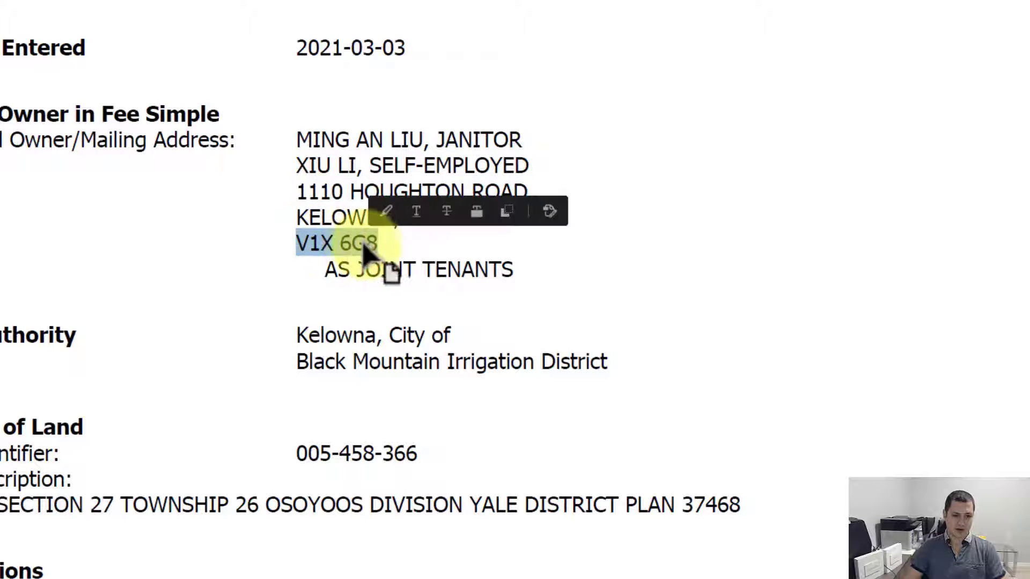
key(alt+Tab)
click(211, 142)
text(Kelowna)
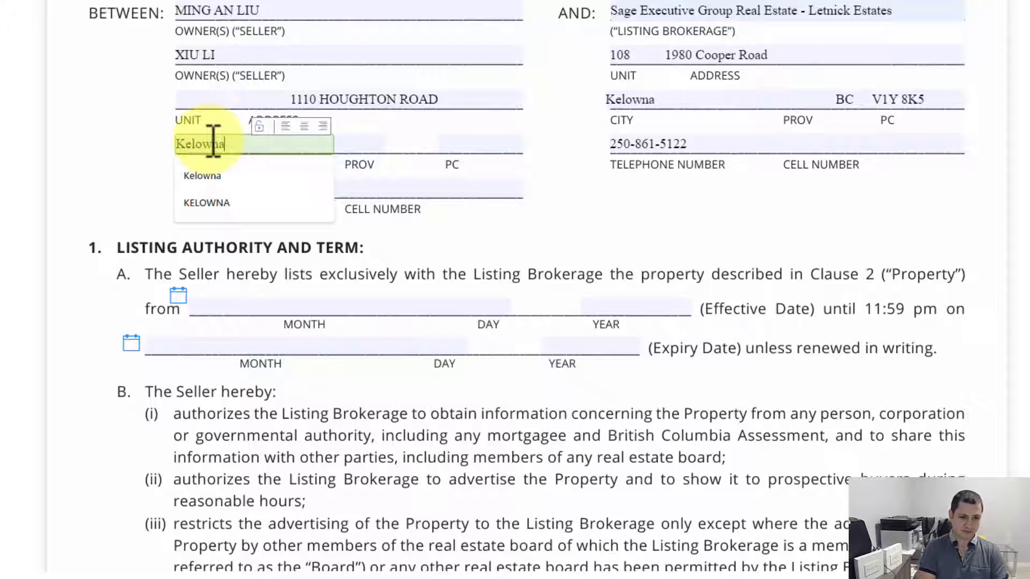
key(Tab)
text(BC)
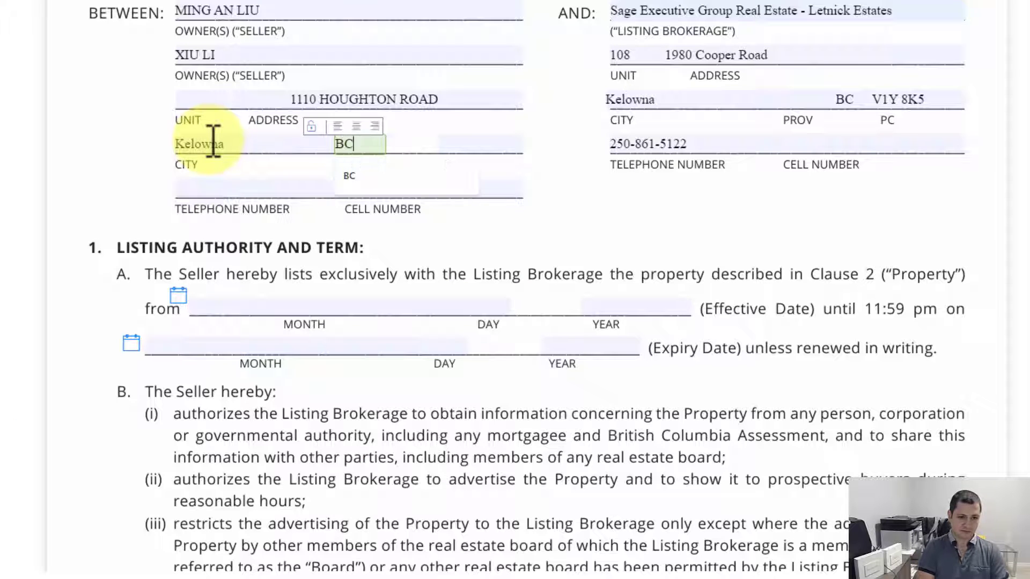
key(Tab)
key(ctrl+v)
click(109, 187)
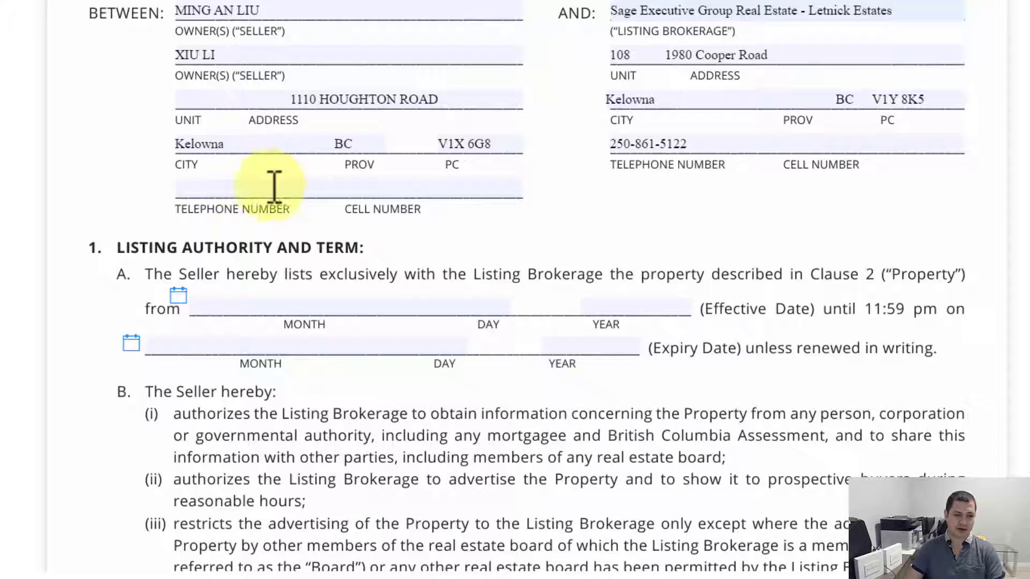
Step: Pick March 30, 2022 as the effective date and June 30, 2022 as the expiry date
scroll(289, 203, down, 1)
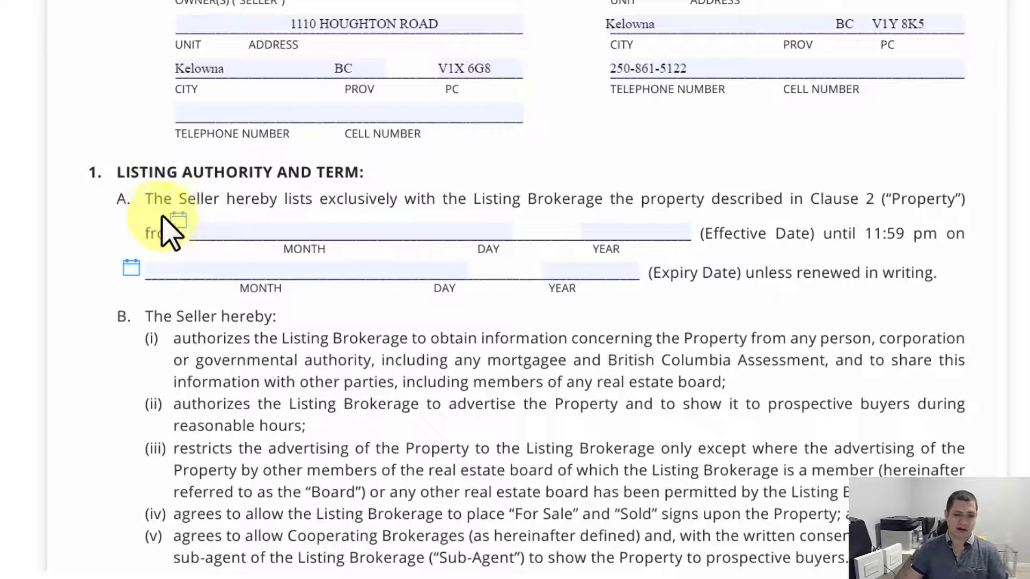
click(179, 221)
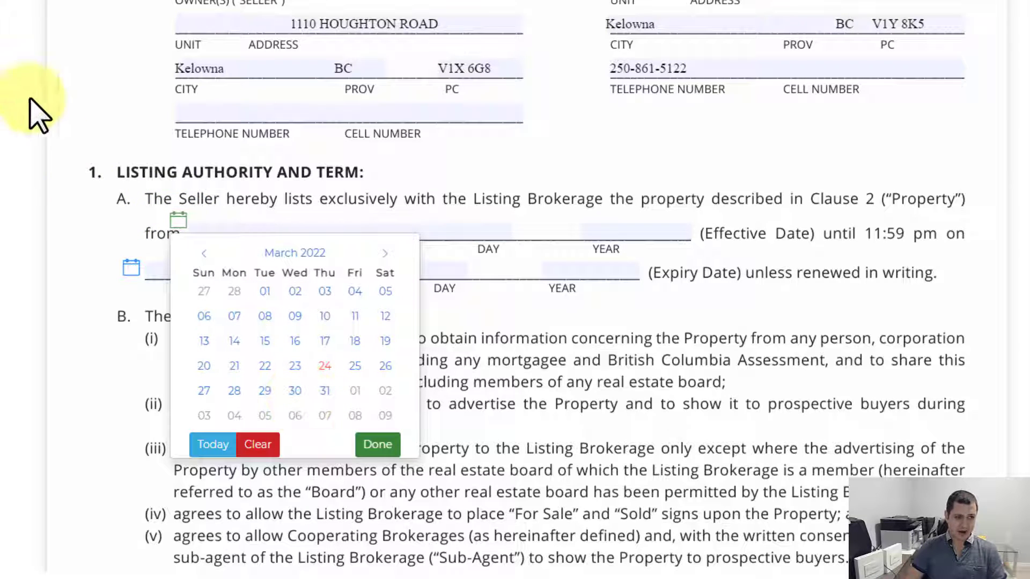
click(294, 391)
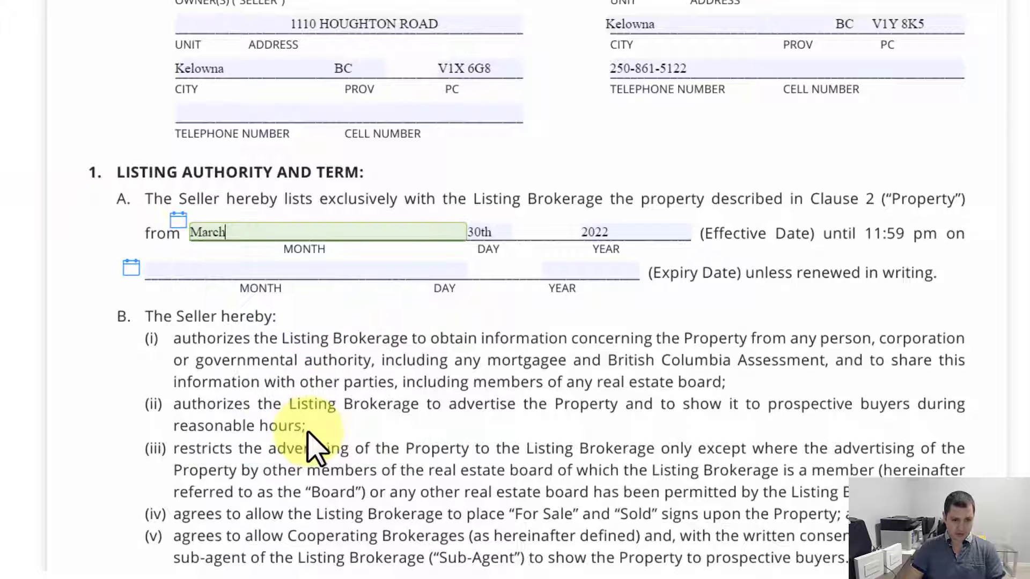
click(132, 268)
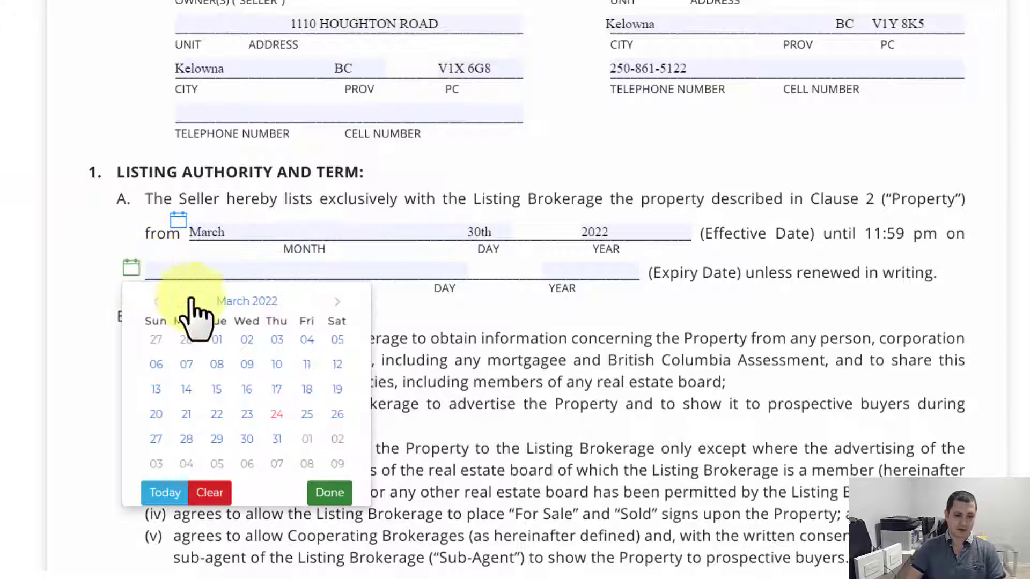
click(338, 303)
click(338, 302)
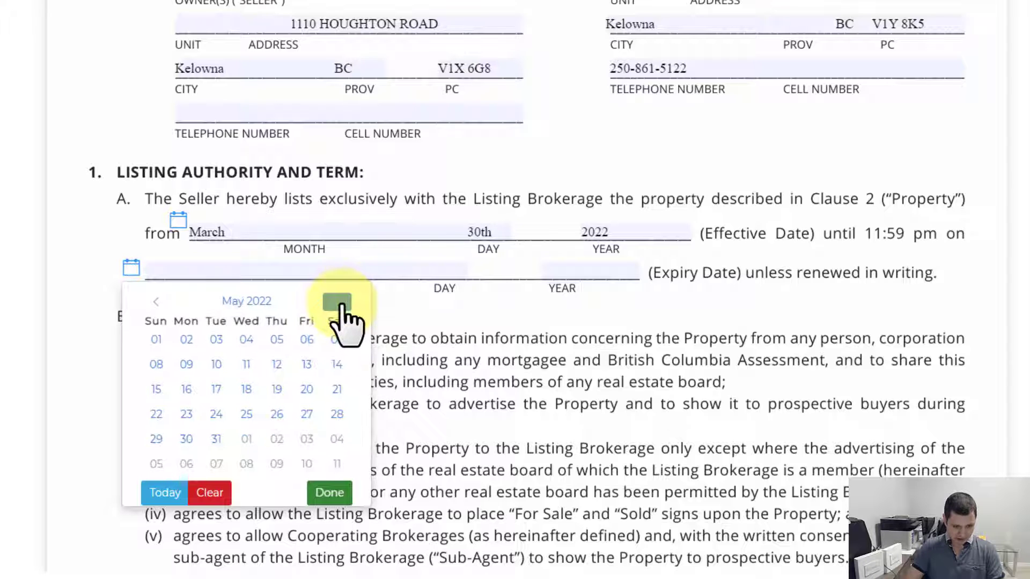
click(338, 302)
click(277, 439)
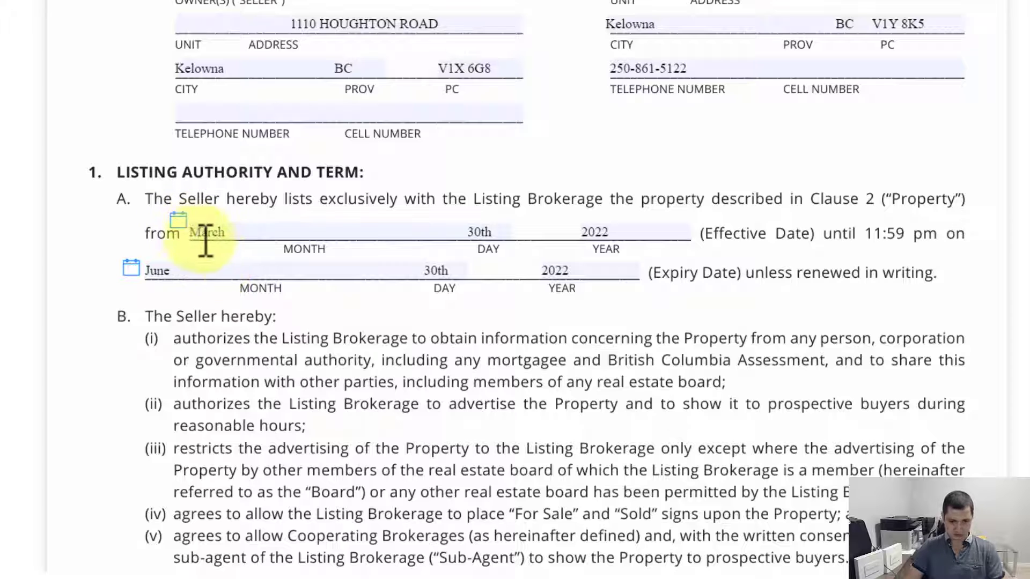
scroll(463, 330, down, 4)
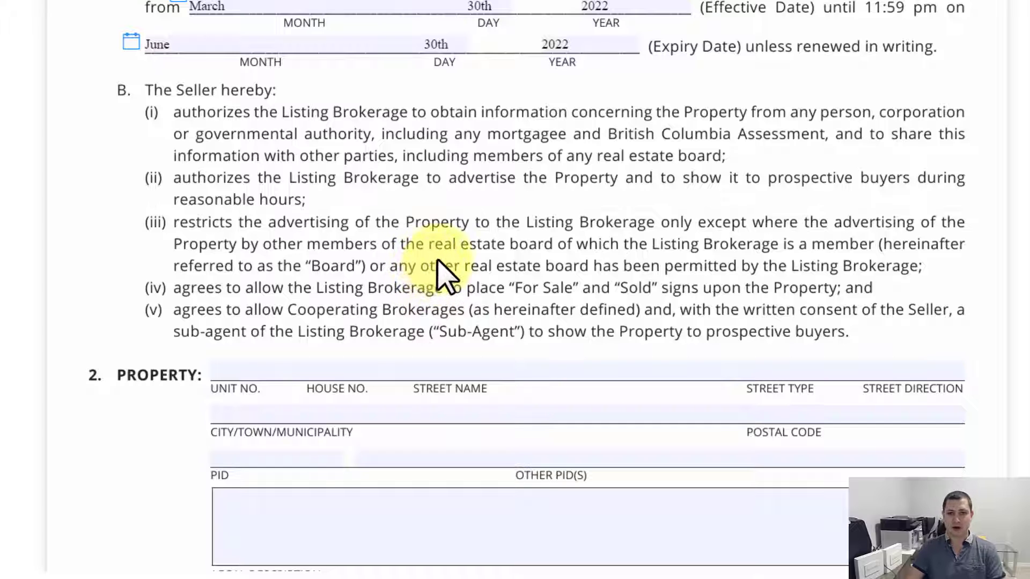
scroll(375, 252, down, 3)
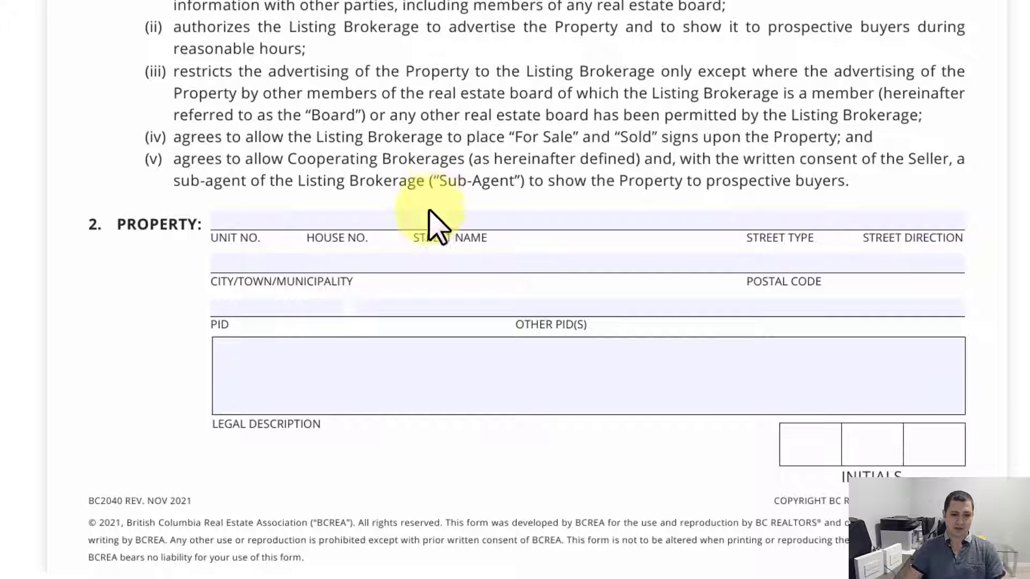
click(427, 222)
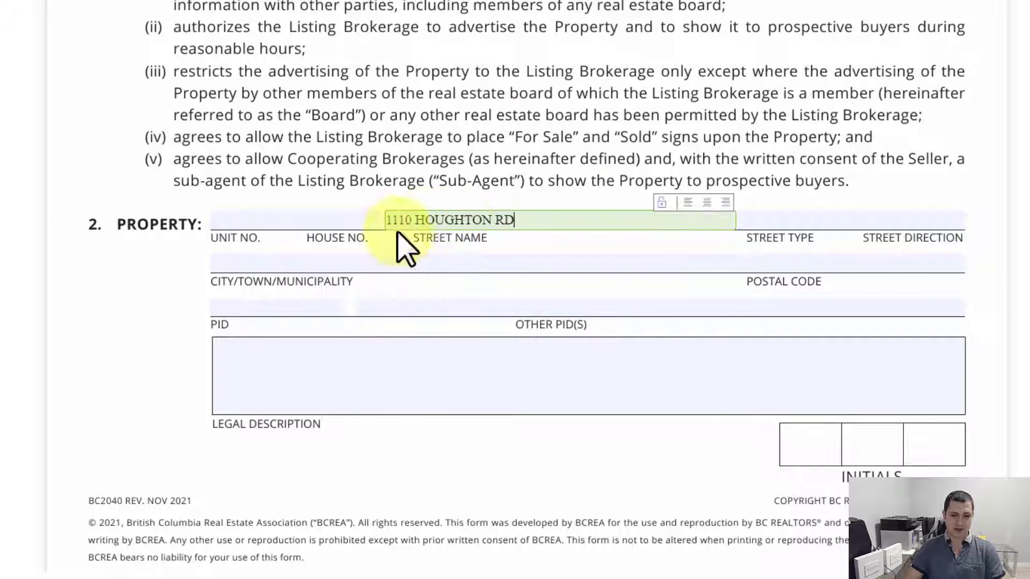
click(339, 269)
text(KELOWN)
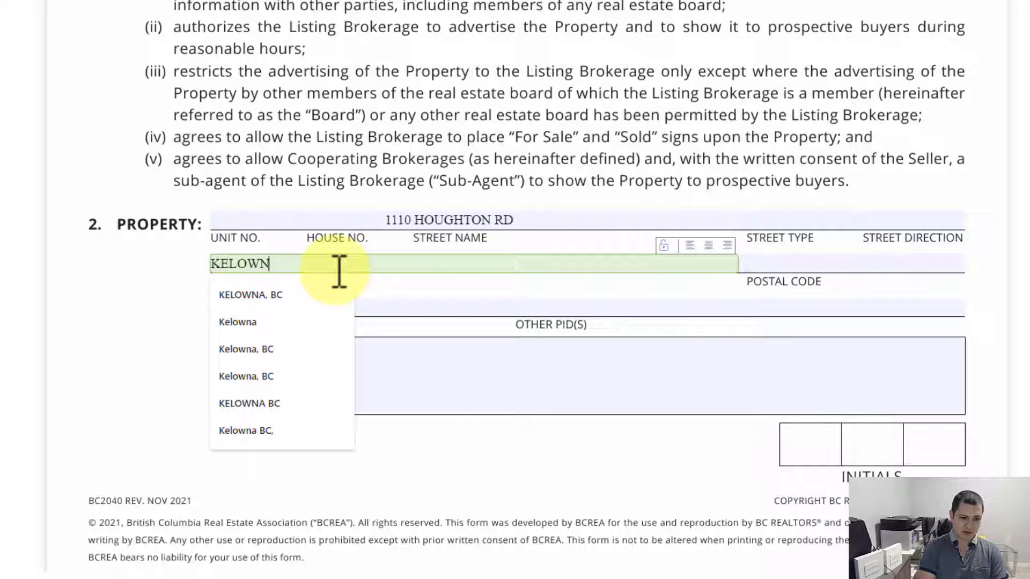
text(A, BC)
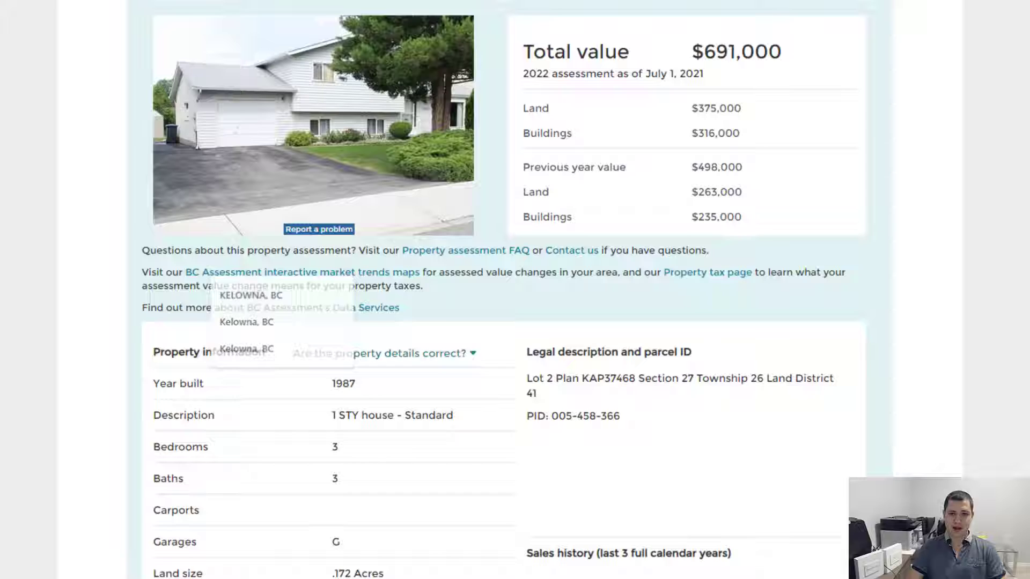
scroll(483, 161, up, 3)
drag(503, 62, 440, 58)
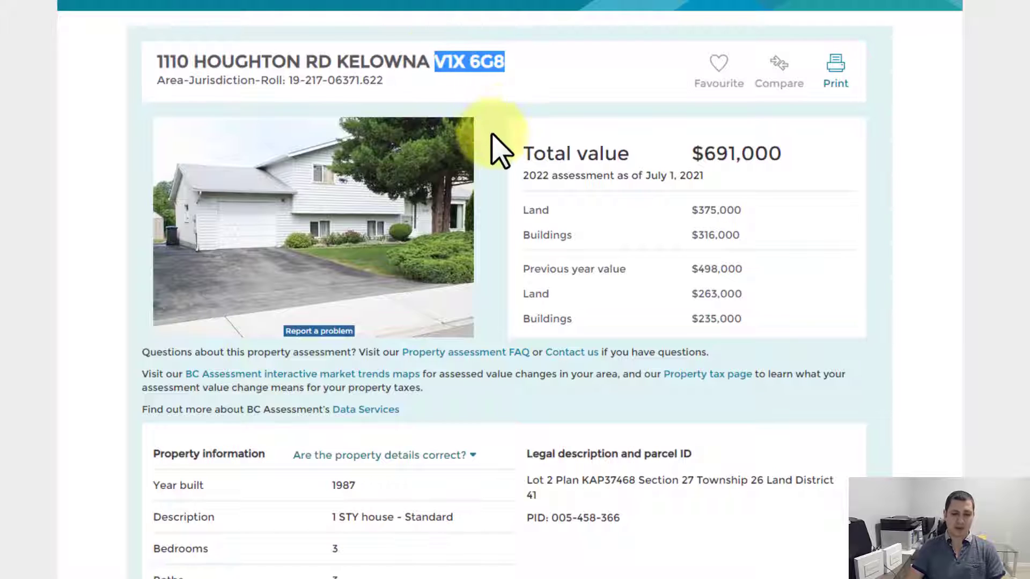
Step: Copy the property's street address from BC Assessment and start a 'canada post' search in a new tab
scroll(499, 145, up, 4)
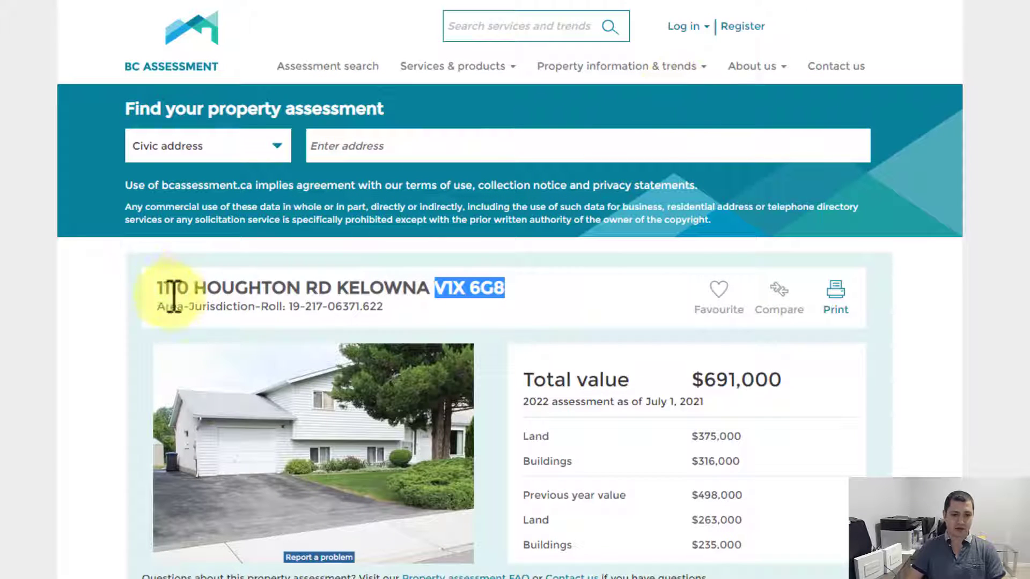
drag(157, 290, 333, 294)
key(ctrl+c)
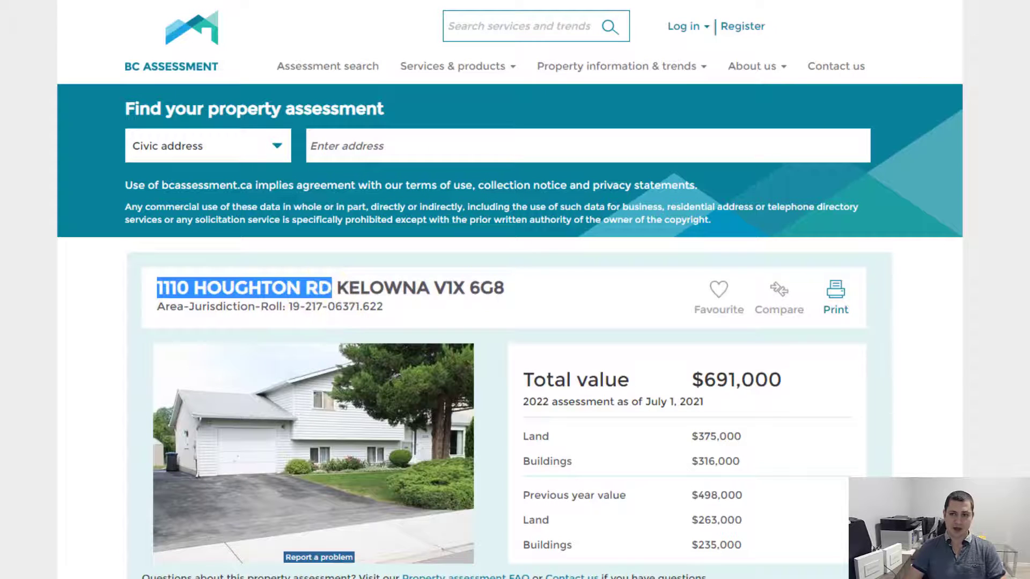
key(ctrl+t)
text(canada p)
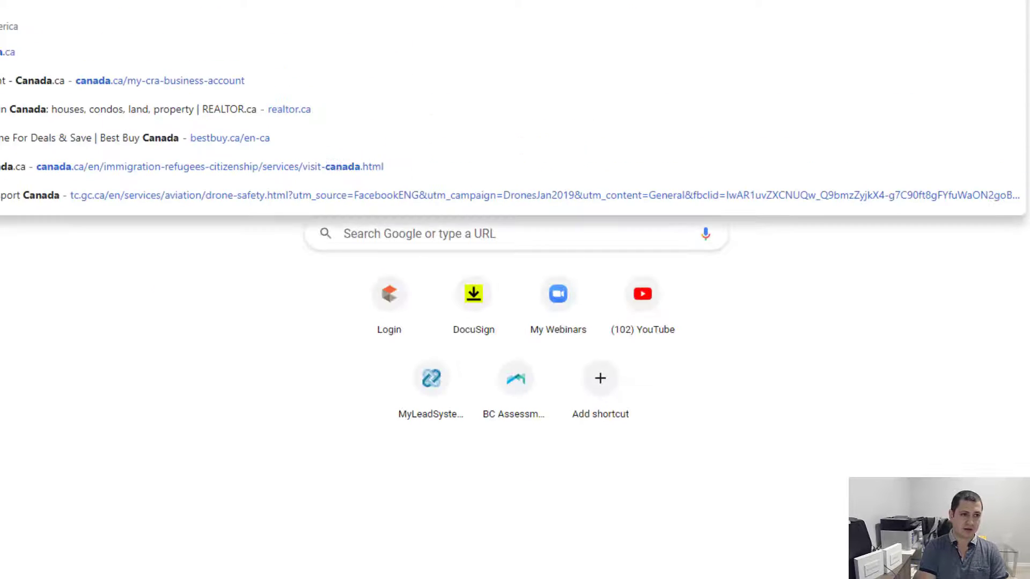
text(ost)
Step: Look up the pasted Kelowna address in Canada Post's Find a Postal Code and select its postal code
key(Down)
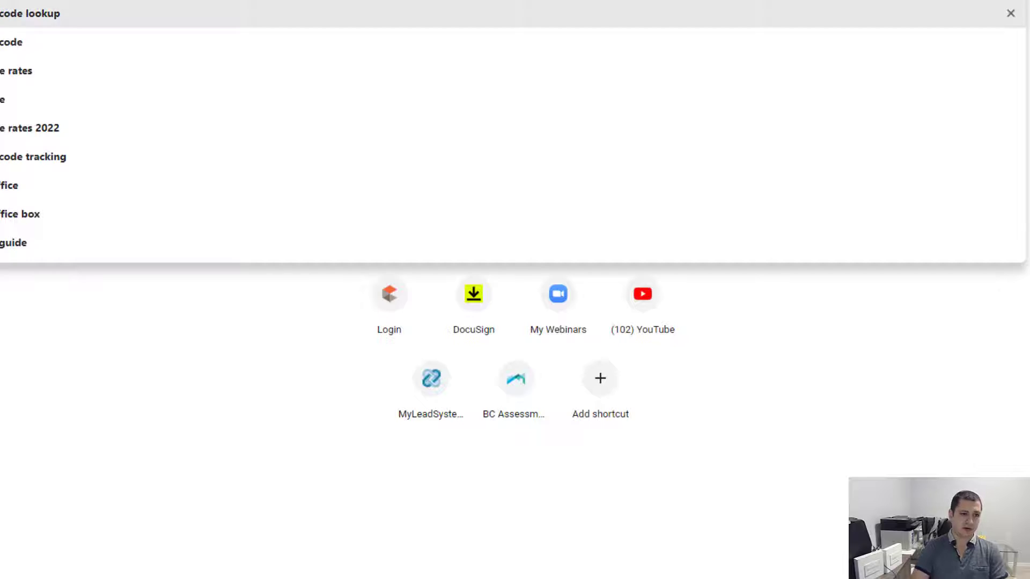
key(Return)
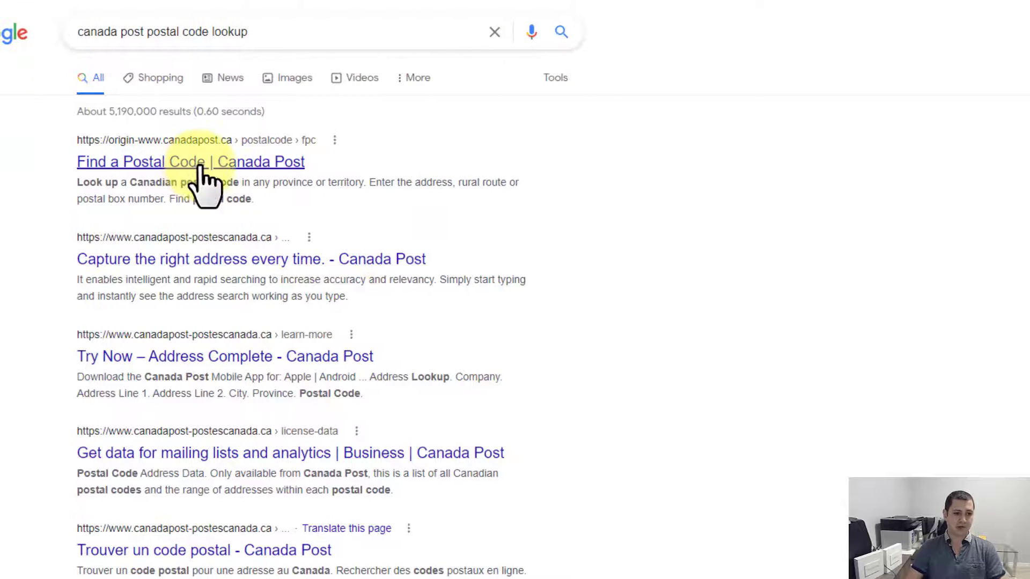
click(200, 168)
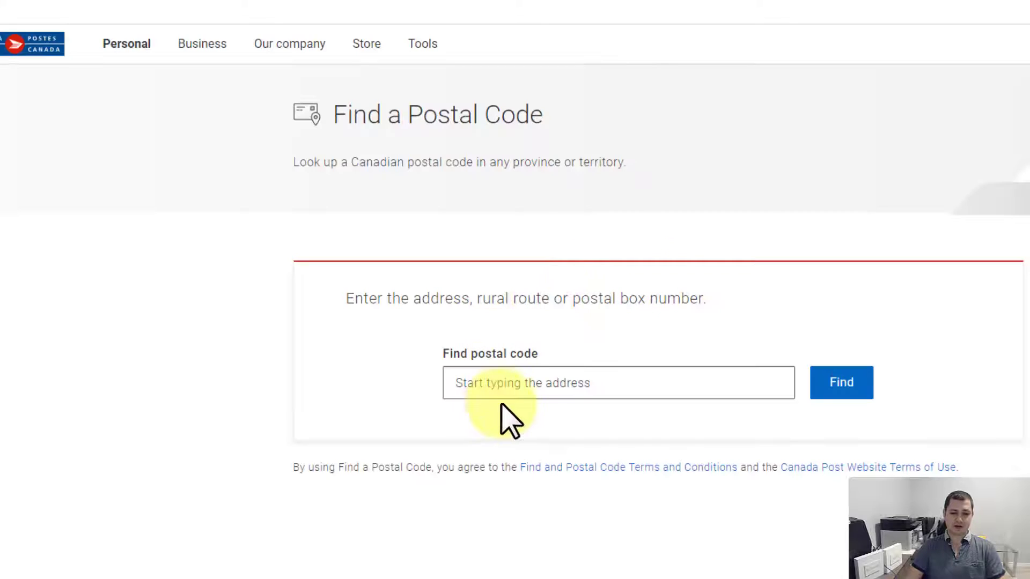
click(508, 390)
key(ctrl+v)
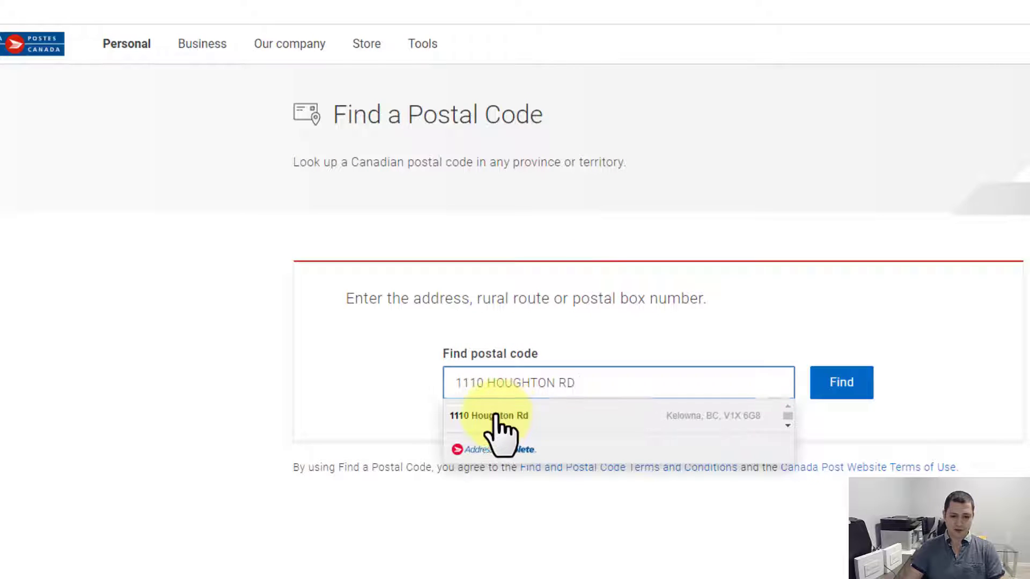
click(496, 417)
scroll(504, 426, down, 5)
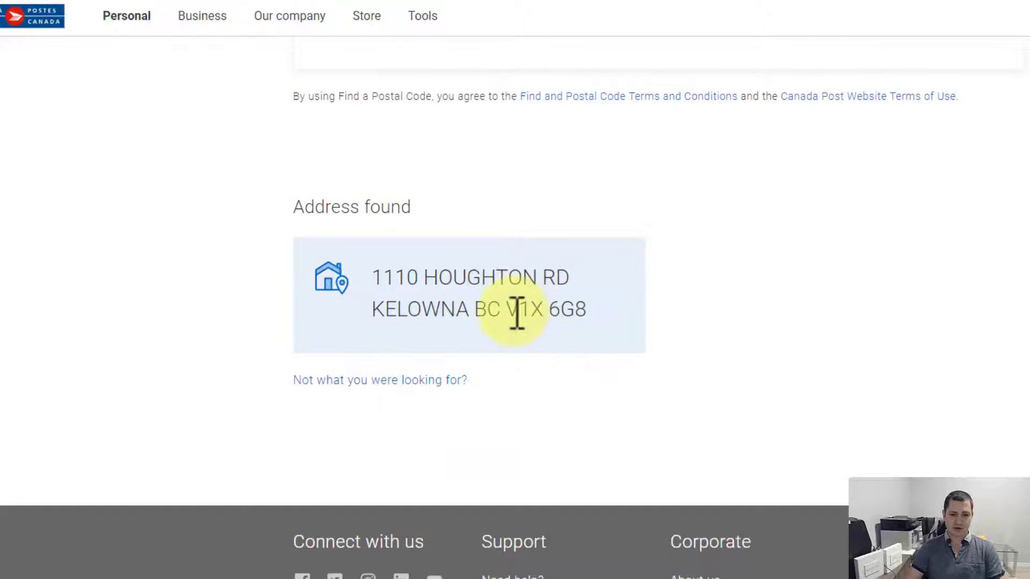
drag(514, 310, 570, 317)
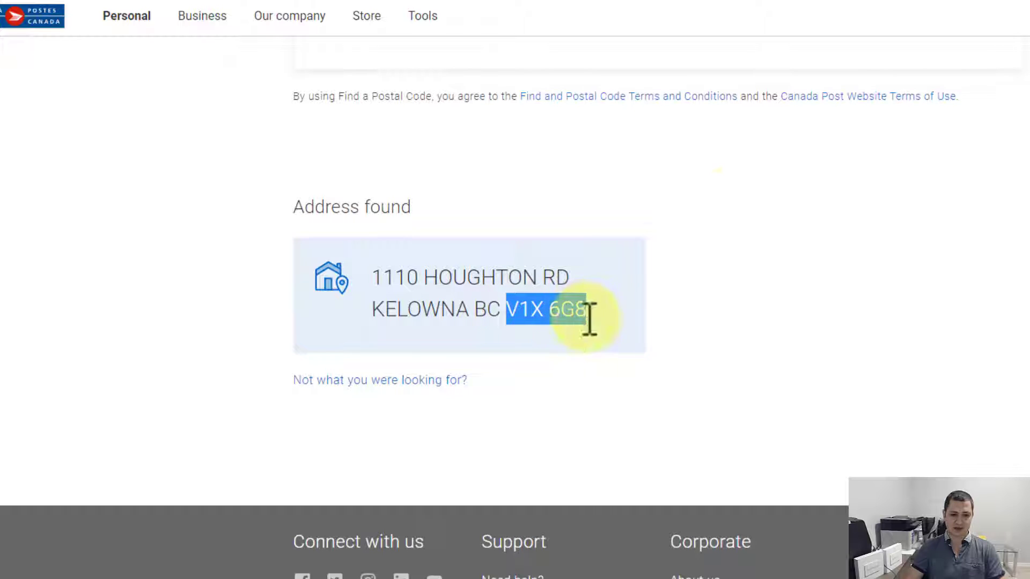
click(854, 2)
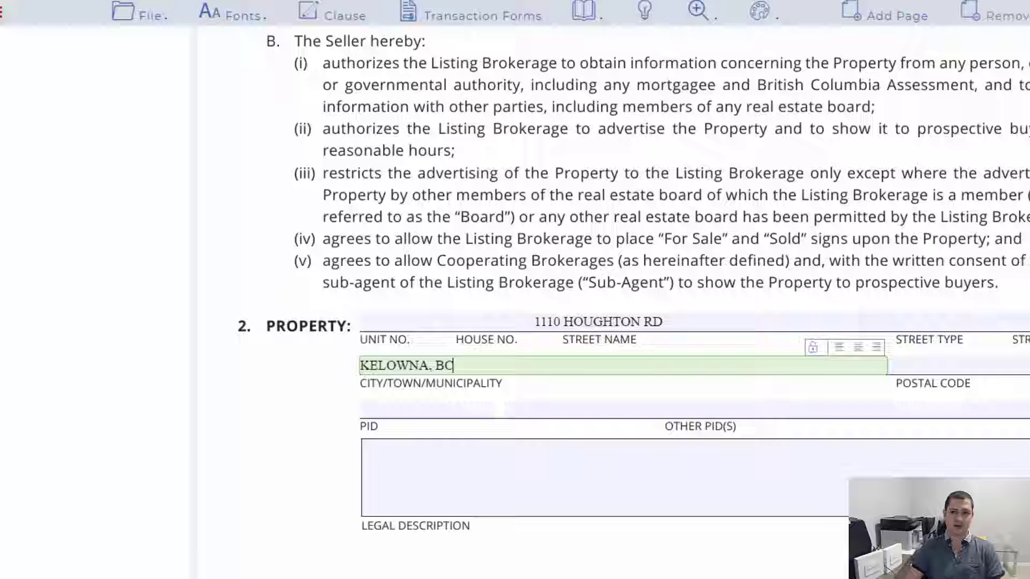
Step: Paste the postal code, then copy PID 005-458-366 from the title into the PID field
click(945, 370)
text(V1X 6G8)
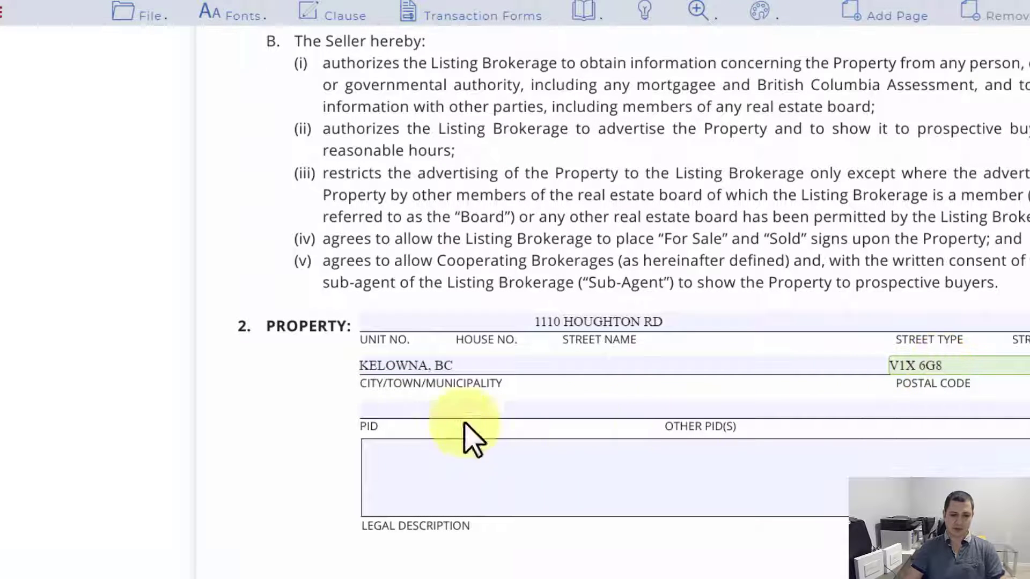
key(alt+Tab)
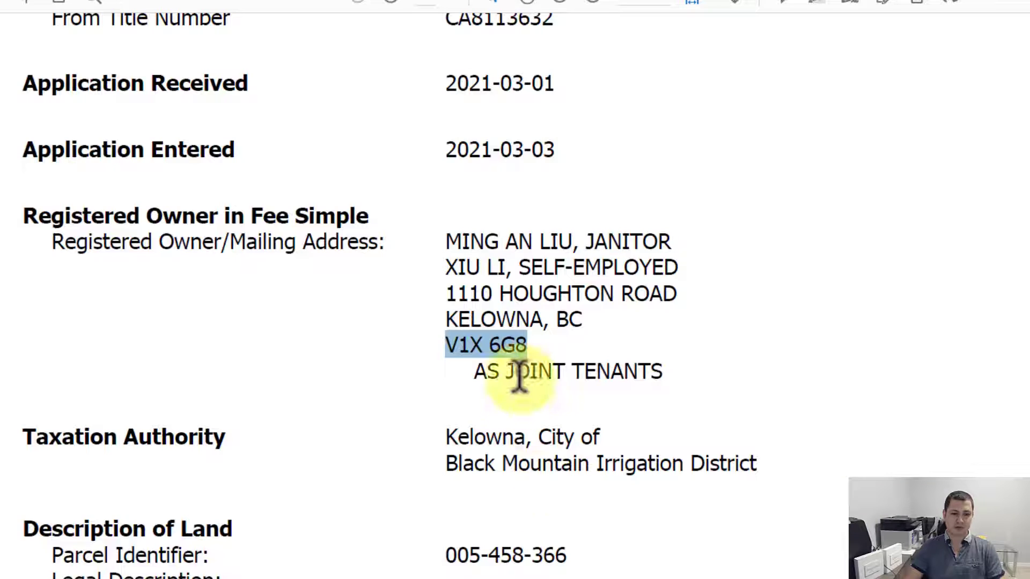
drag(447, 555, 575, 559)
key(ctrl+c)
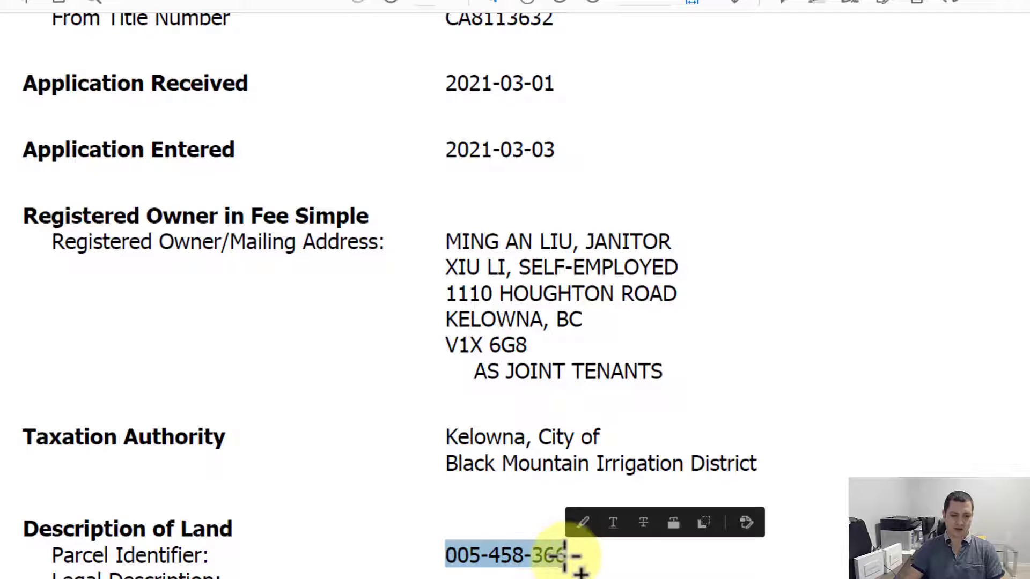
key(alt+Tab)
click(443, 409)
key(ctrl+v)
Step: Copy the Lot 2 Plan 37468 legal description from the title into the Legal Description field
key(alt+Tab)
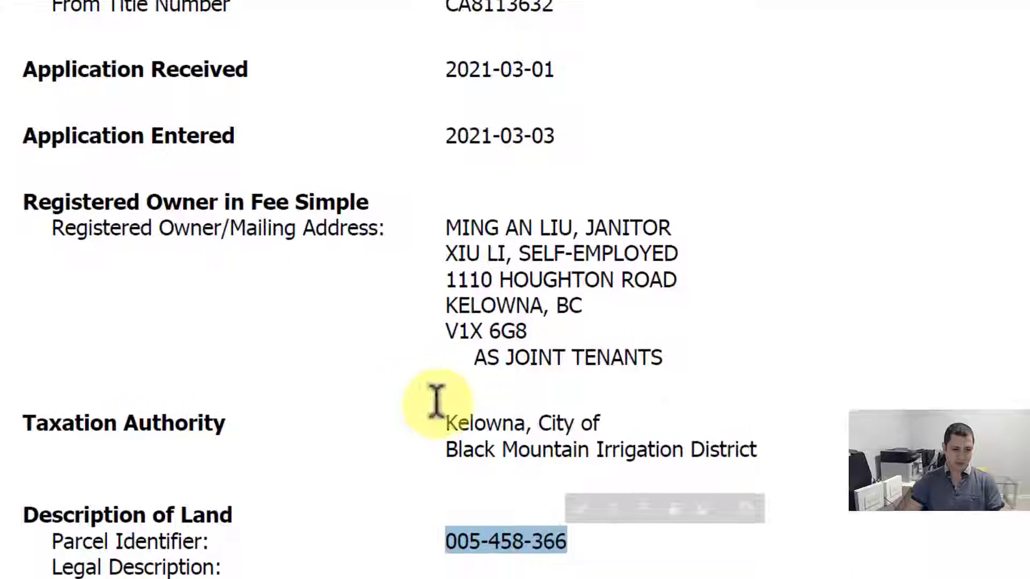
scroll(436, 411, down, 2)
drag(85, 472, 863, 482)
key(ctrl+c)
key(alt+Tab)
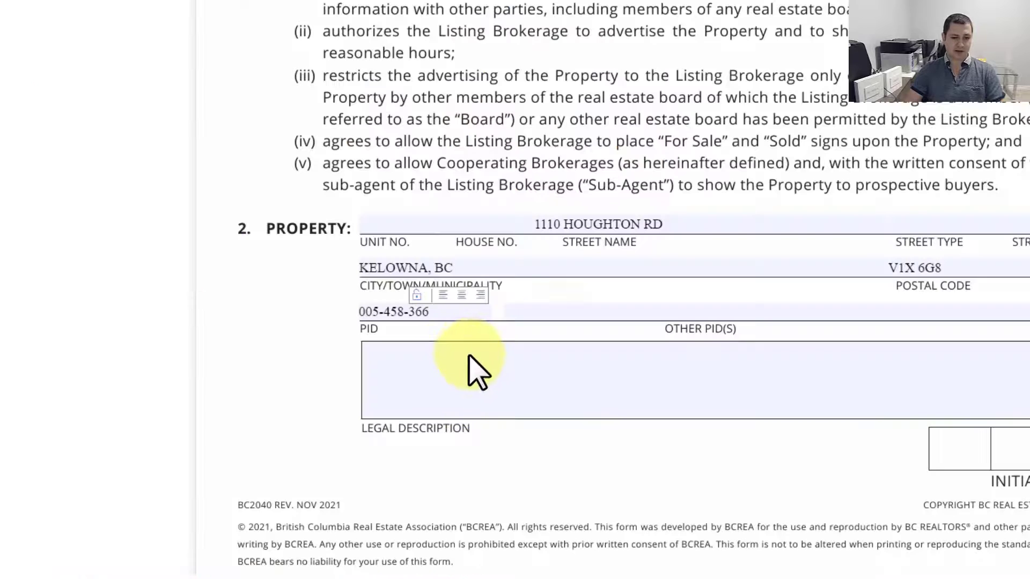
click(476, 367)
key(ctrl+v)
click(475, 363)
key(ctrl+v)
key(ctrl+z)
key(ctrl+a)
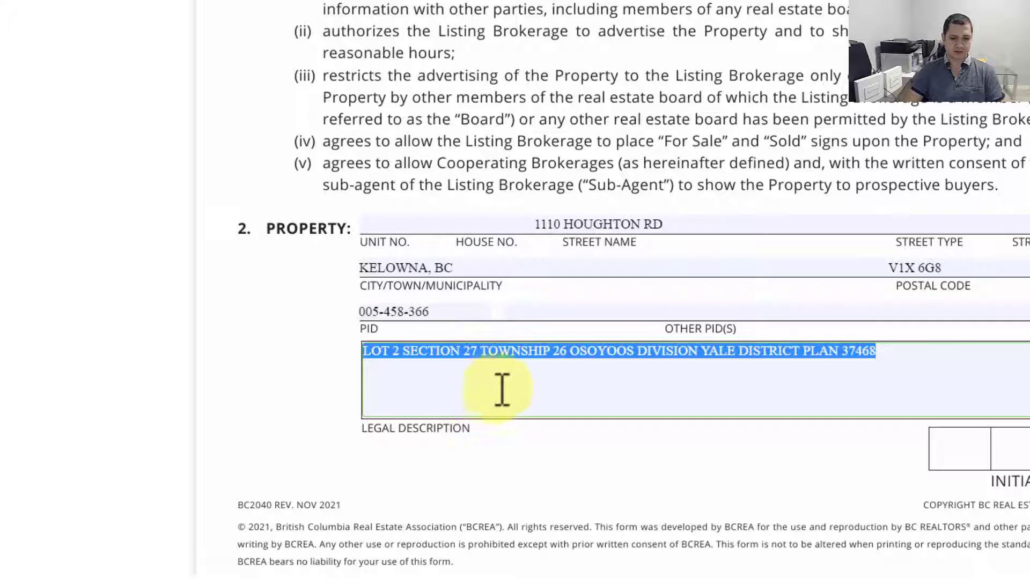
click(911, 331)
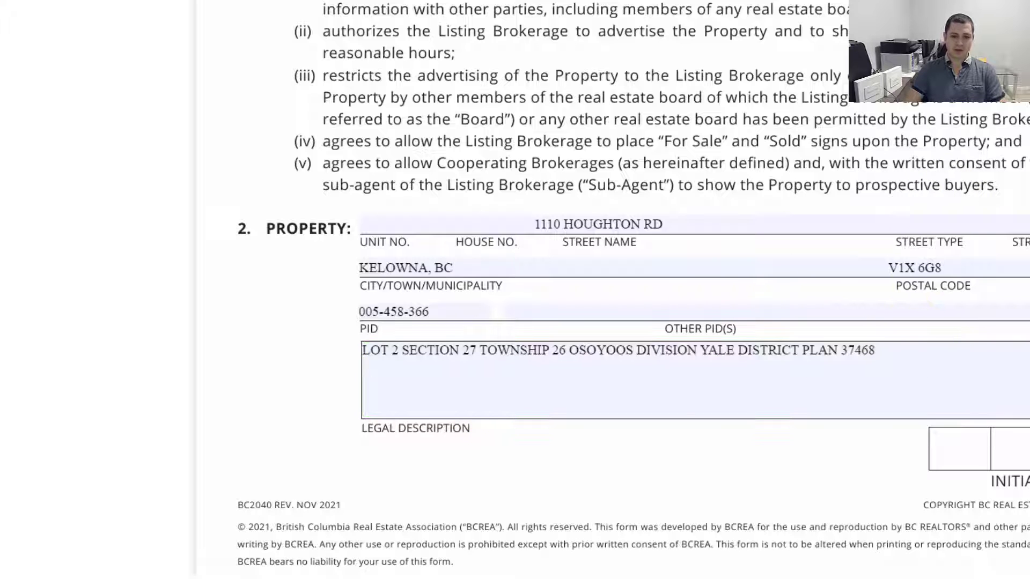
key(alt+Tab)
scroll(685, 260, down, 6)
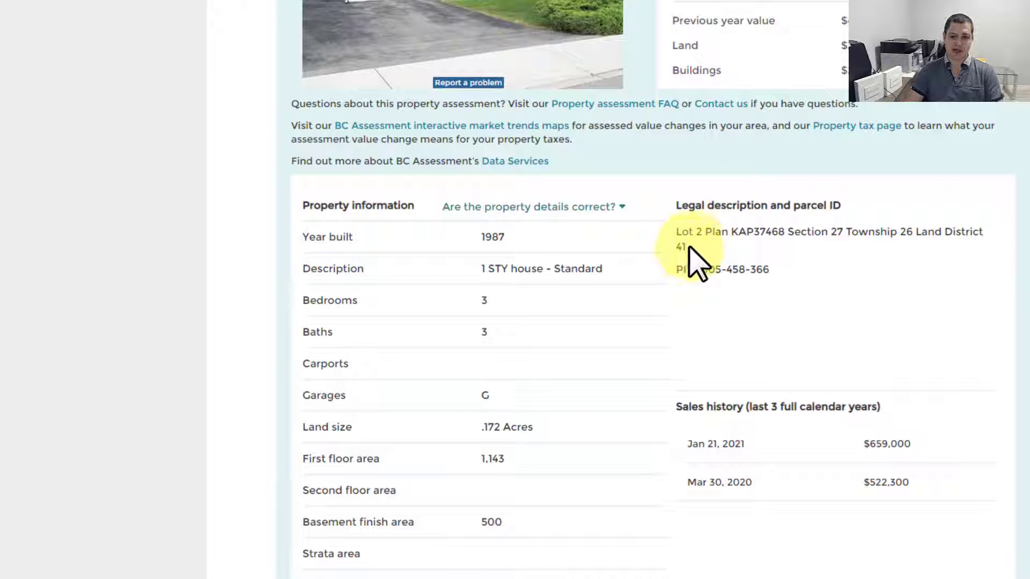
key(alt+Tab)
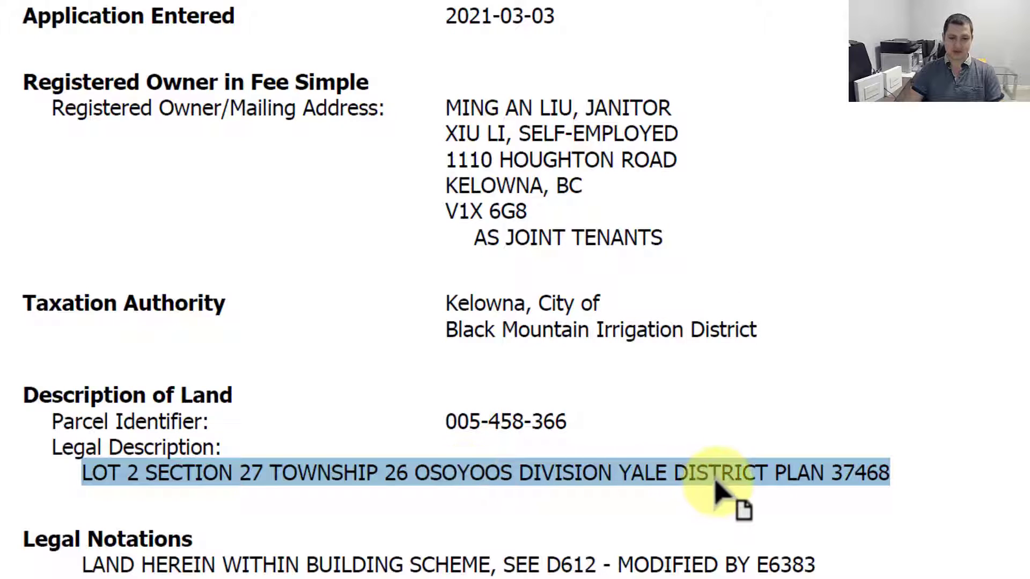
key(alt+Tab)
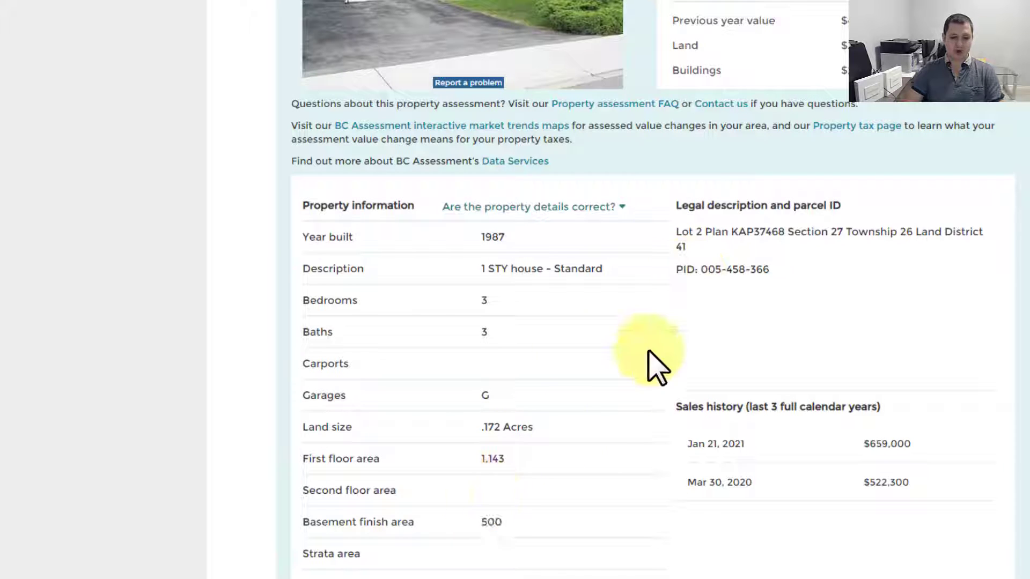
key(alt+Tab)
drag(450, 485, 759, 490)
key(alt+Tab)
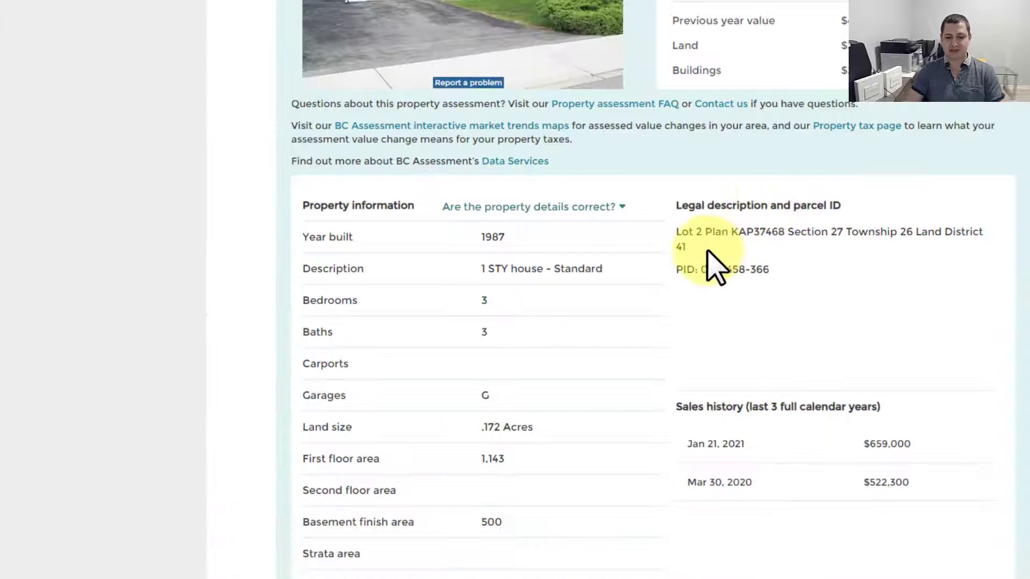
drag(719, 266, 113, 477)
key(alt+Tab)
key(alt+Tab)
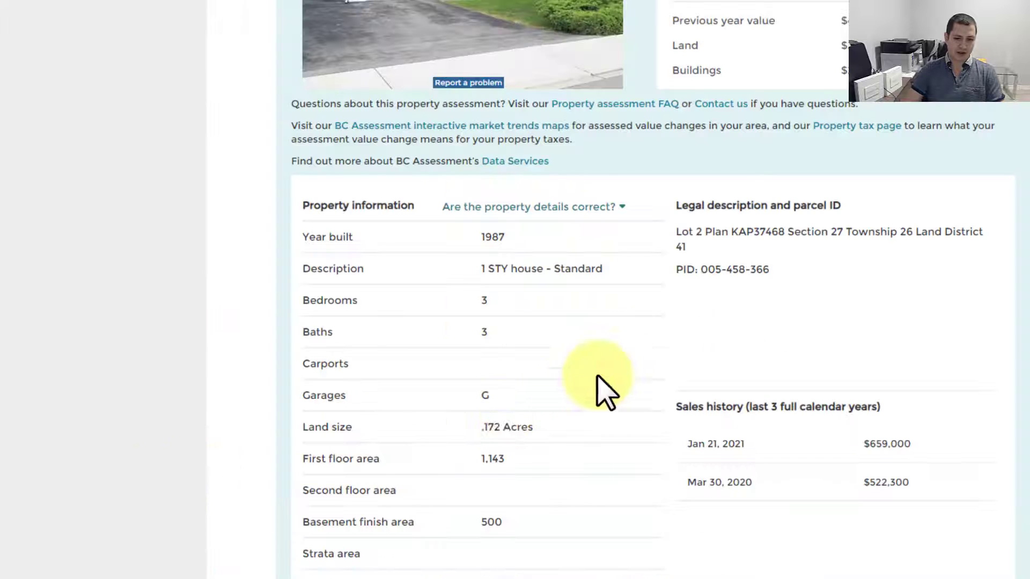
key(alt+Tab)
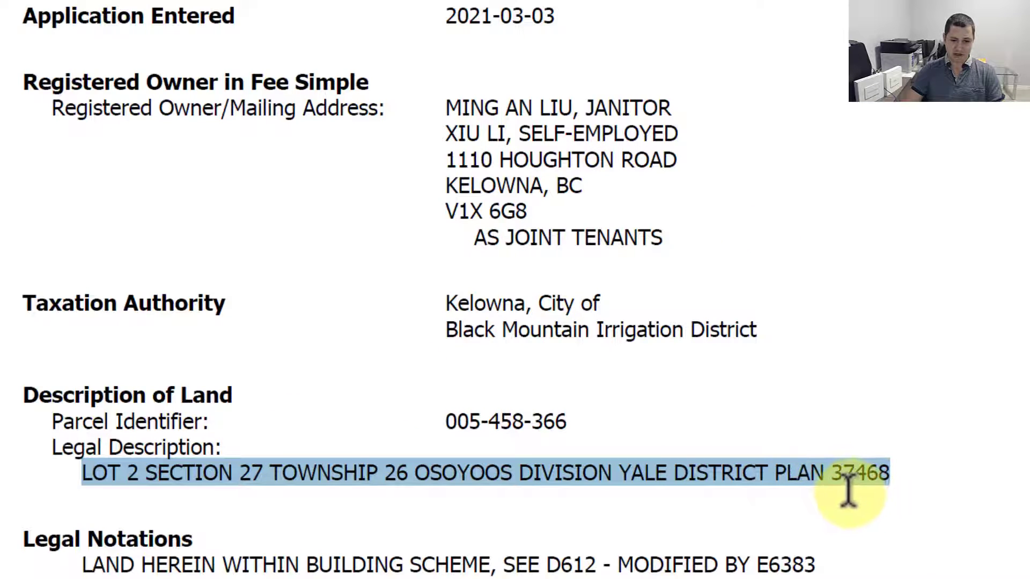
key(alt+Tab)
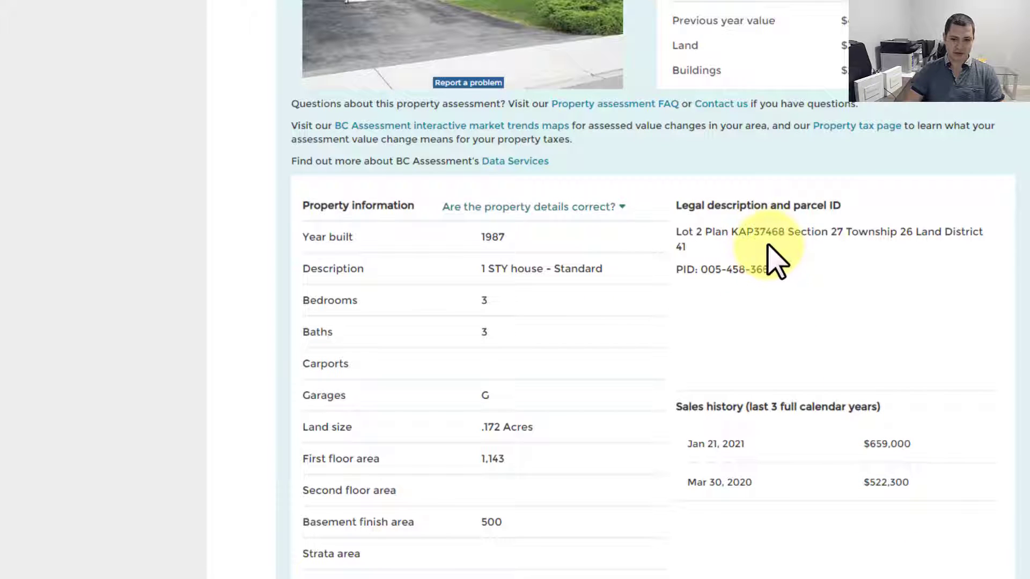
key(alt+Tab)
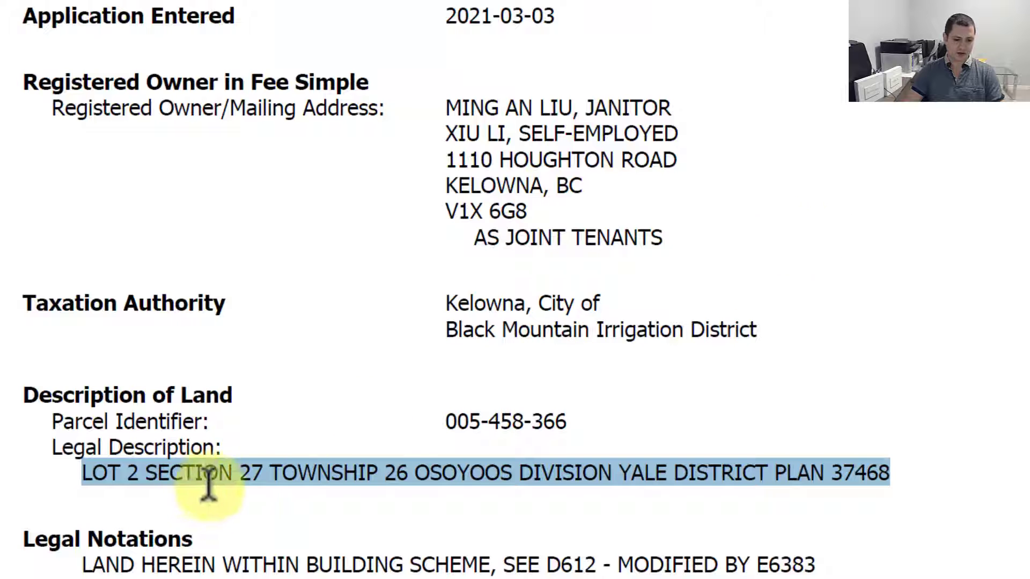
key(alt+Tab)
key(alt+Tab)
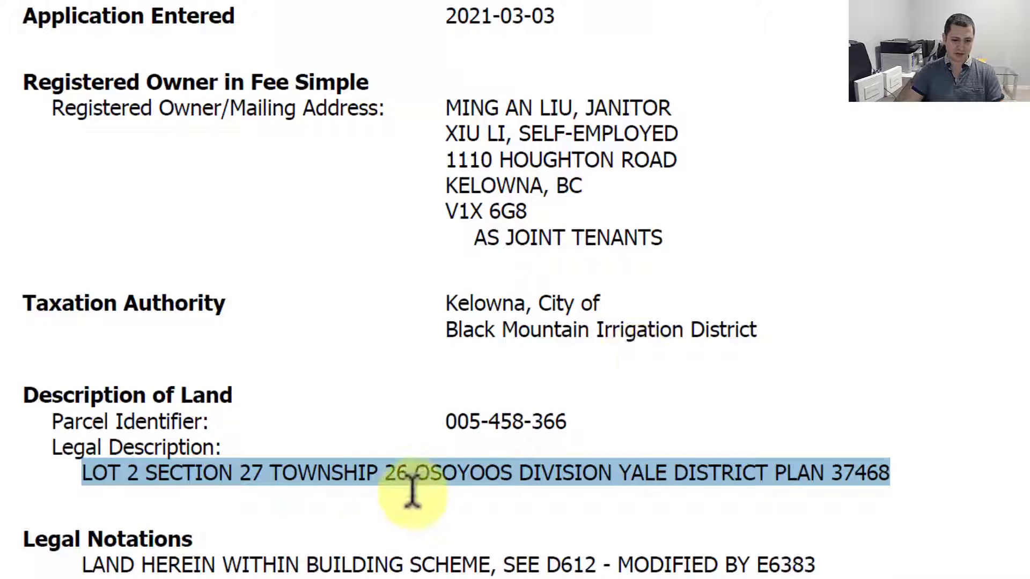
key(alt+Tab)
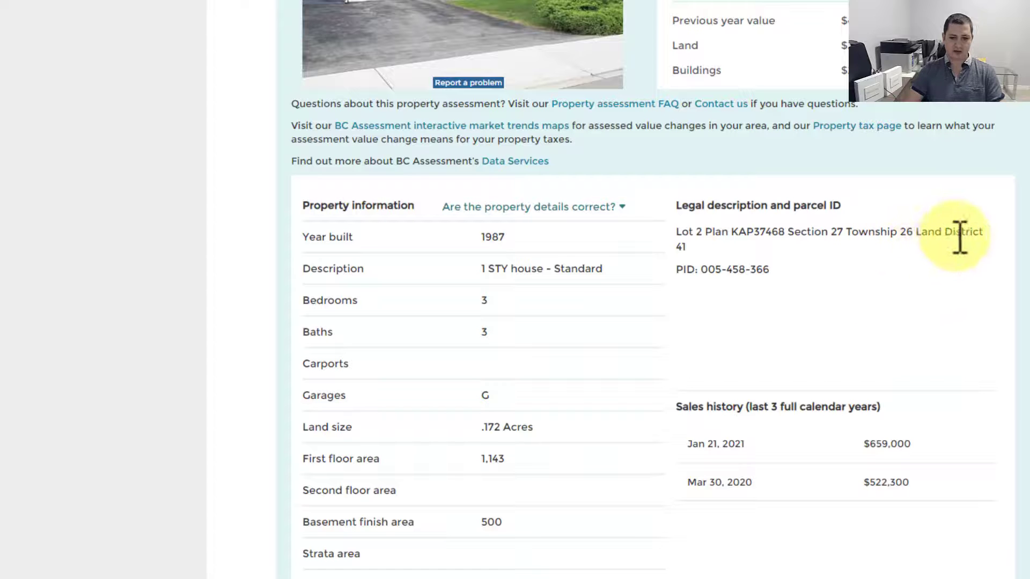
key(alt+Tab)
key(alt+Tab)
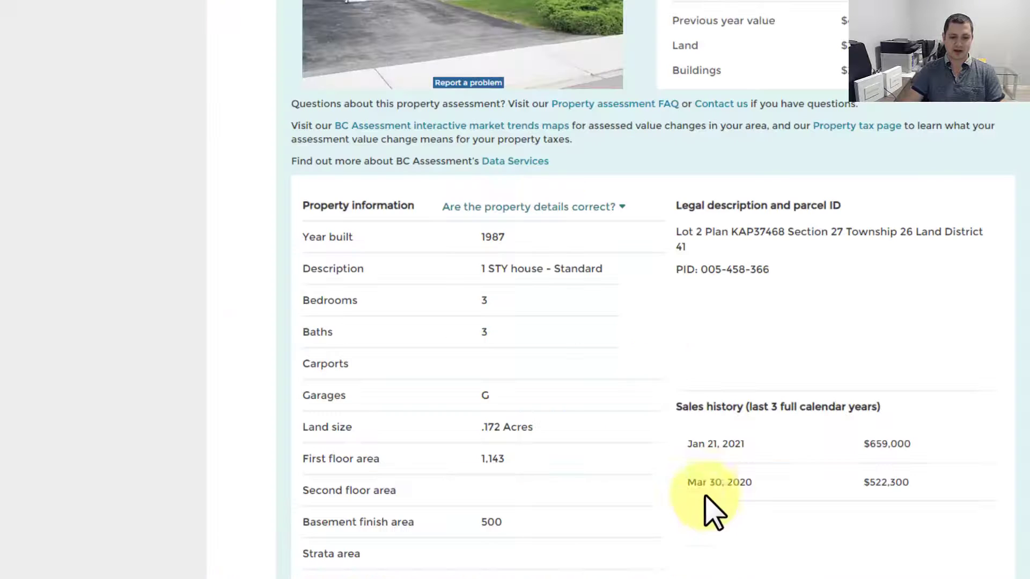
key(alt+Tab)
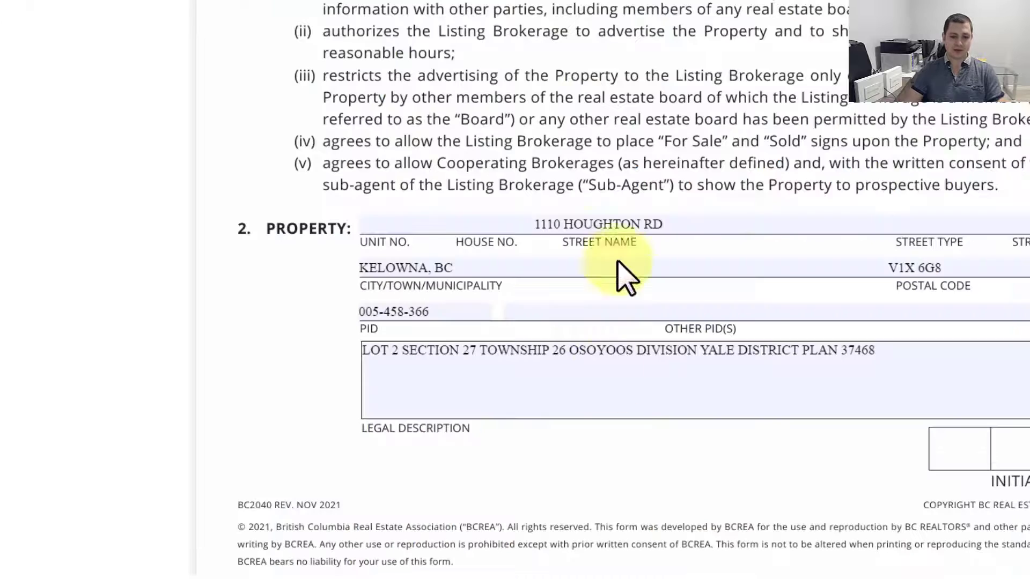
Step: Enter a listing price of 699,900
scroll(721, 386, down, 1)
scroll(722, 430, down, 6)
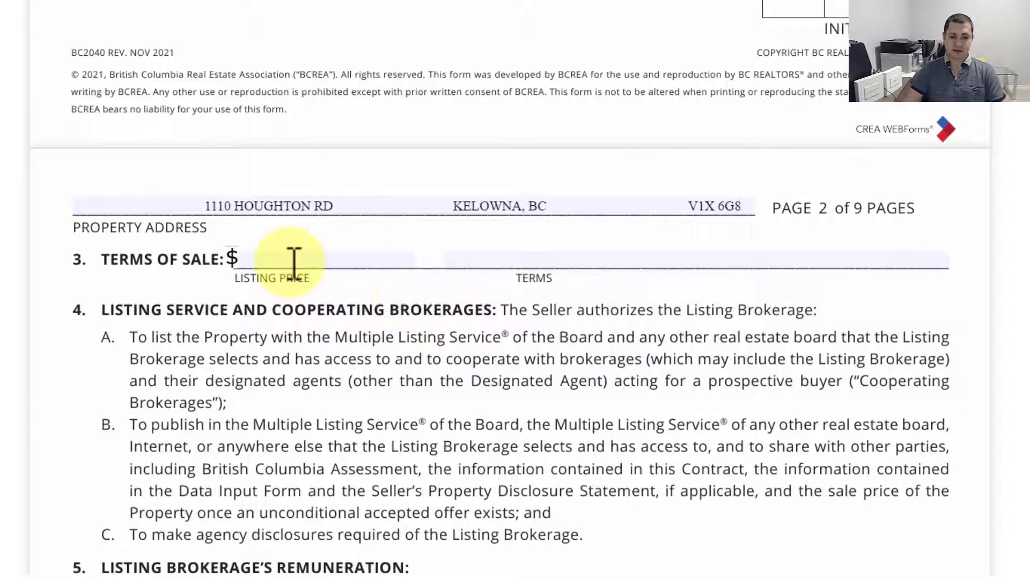
click(294, 263)
text(699,900)
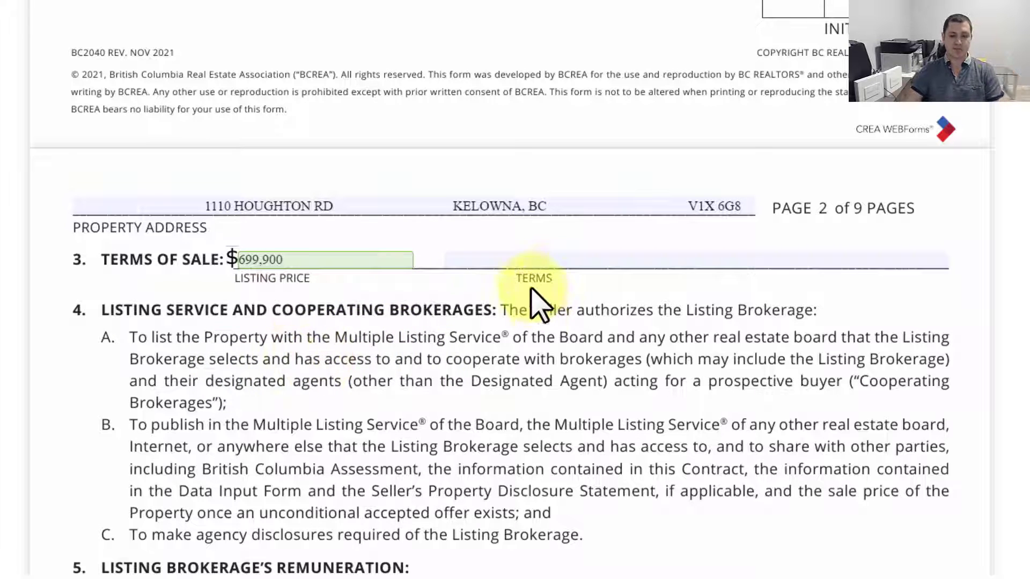
Step: Try CASH and sample wording in the Terms field, then clear it so Terms stays blank
click(549, 260)
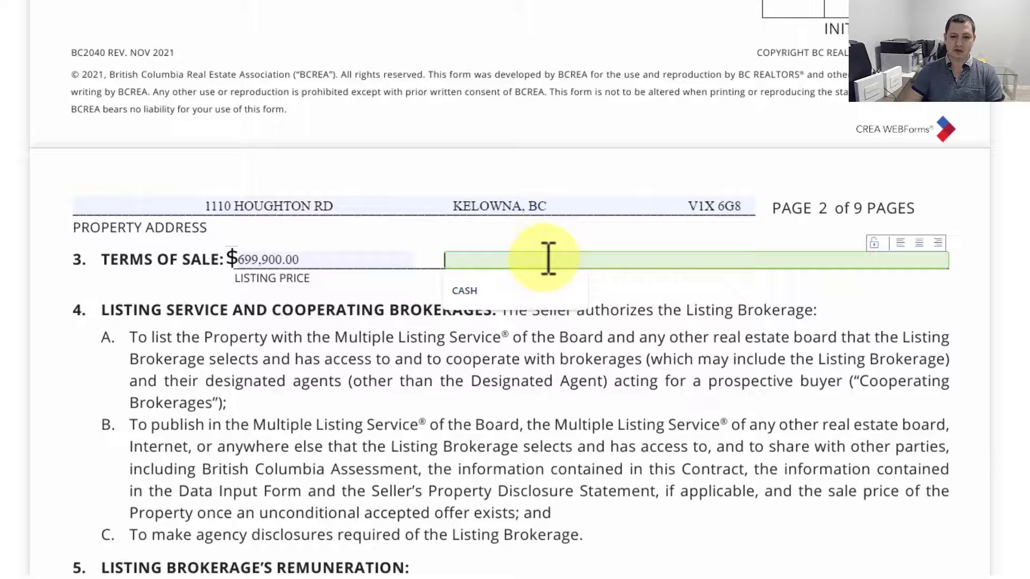
click(486, 293)
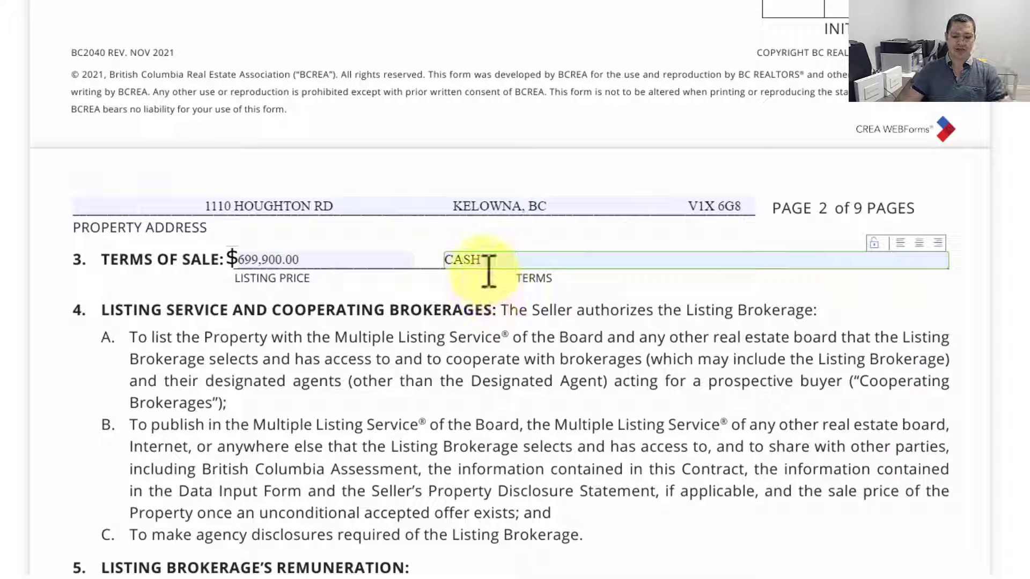
drag(485, 261, 381, 264)
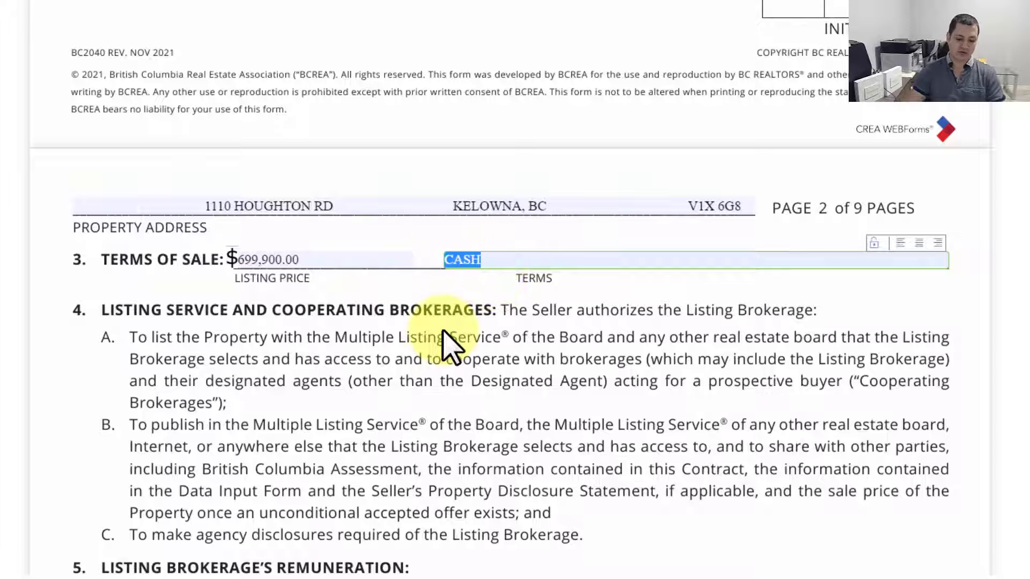
key(BackSpace)
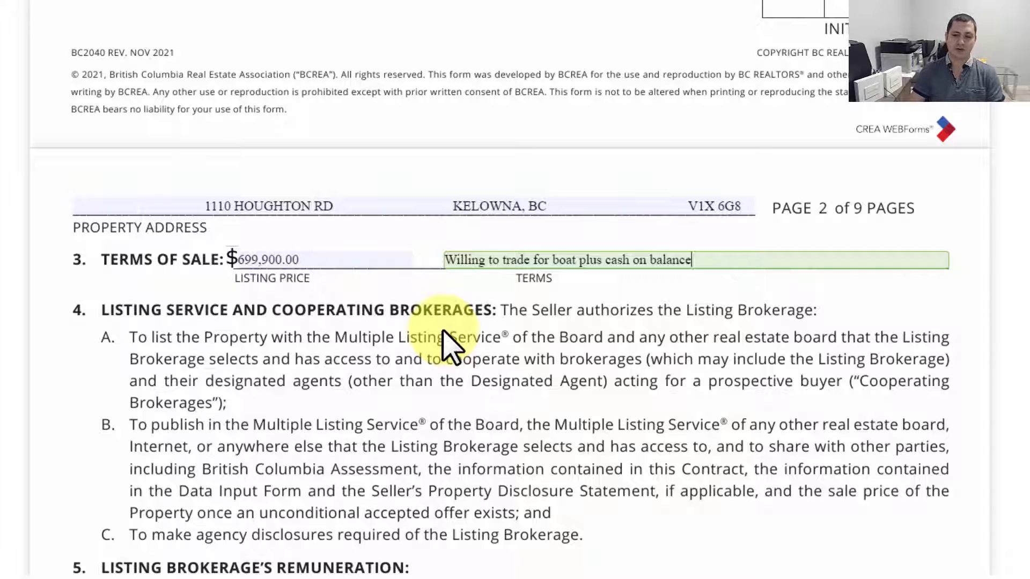
key(ctrl+a)
key(BackSpace)
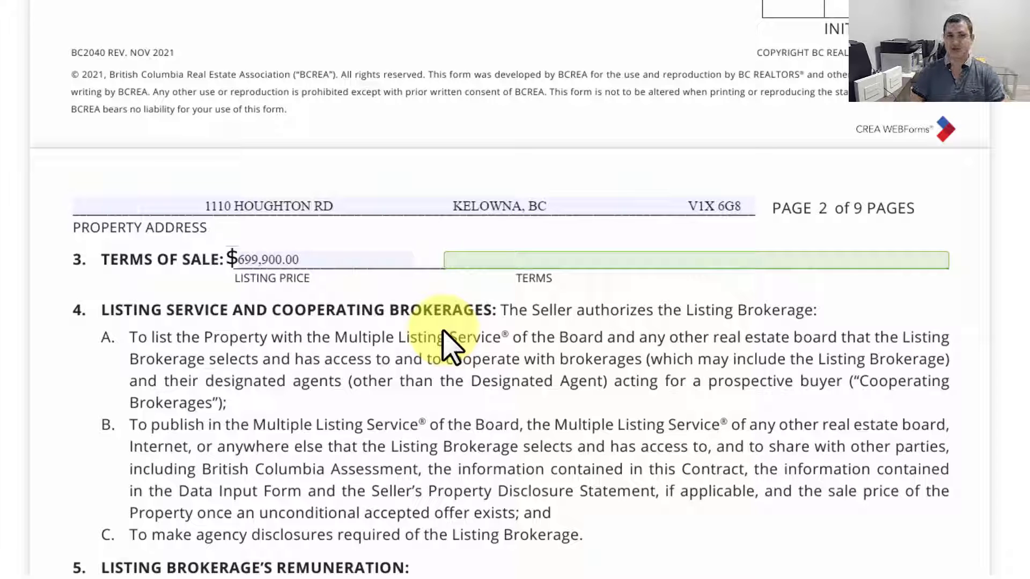
click(409, 398)
Step: Change clause 5D(i)'s remainder rate from 3% to 3.5% and select the commission wording
scroll(389, 341, down, 2)
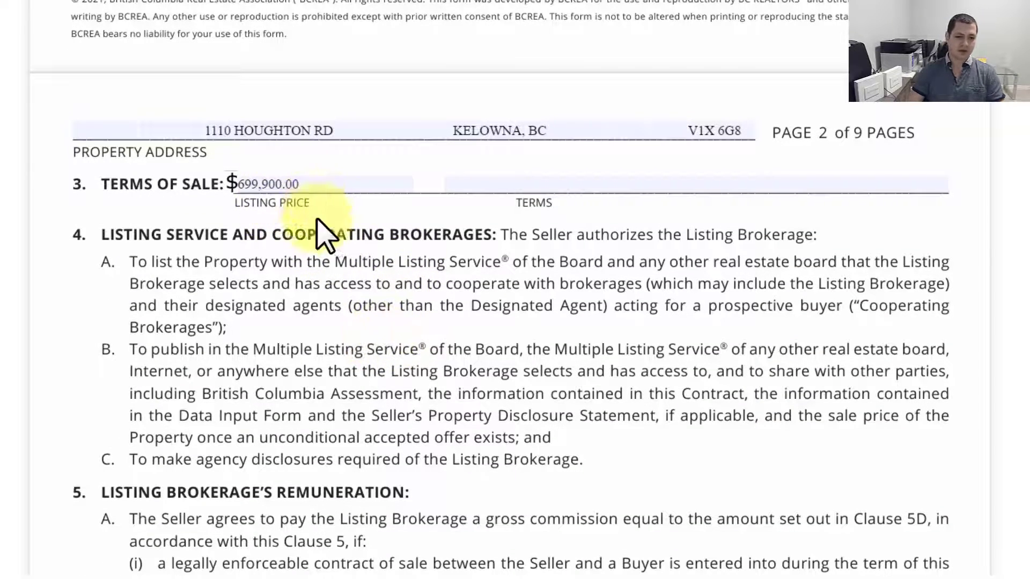
scroll(370, 262, down, 3)
scroll(300, 19, up, 1)
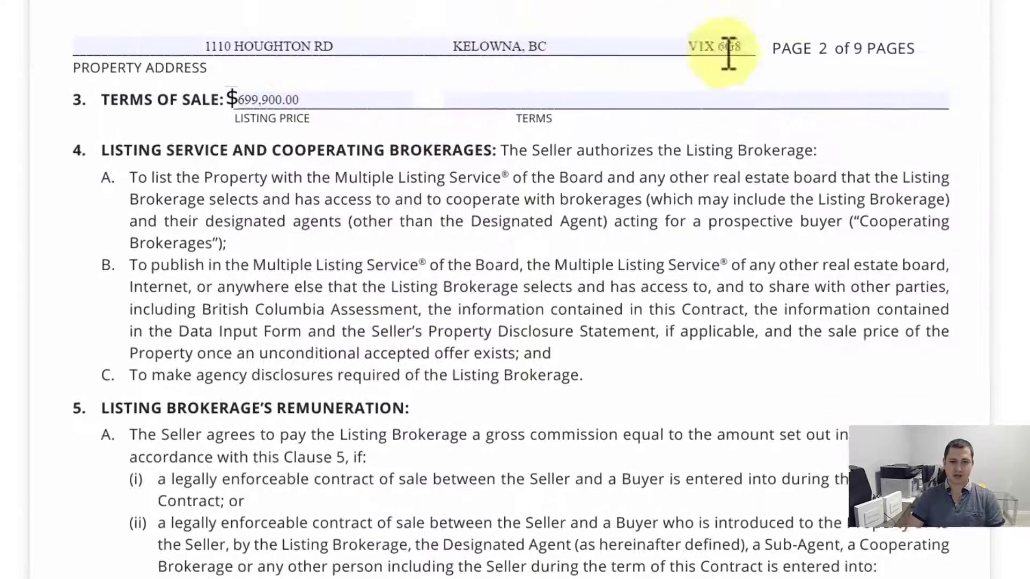
scroll(456, 210, down, 10)
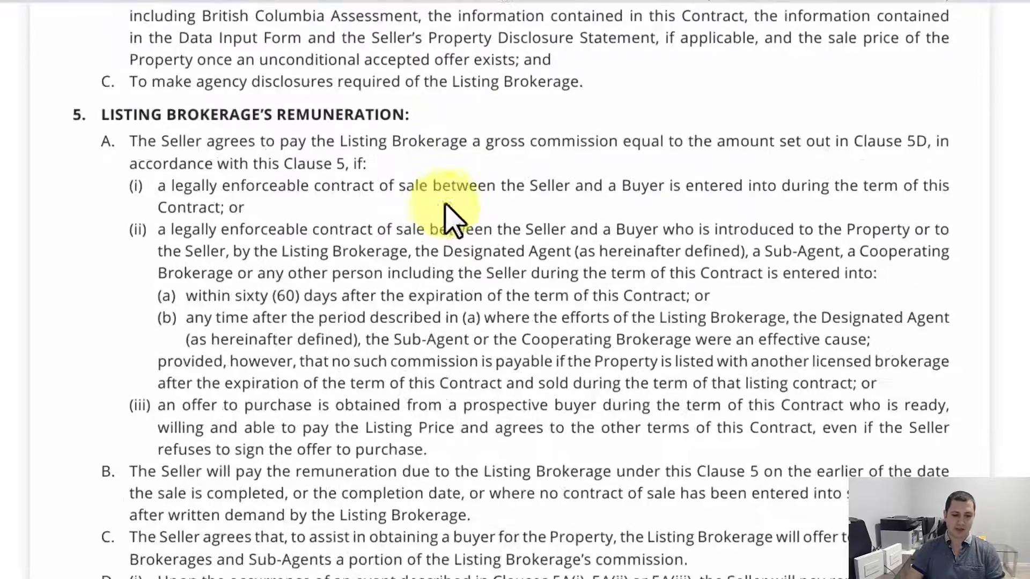
scroll(311, 230, up, 3)
scroll(314, 225, up, 2)
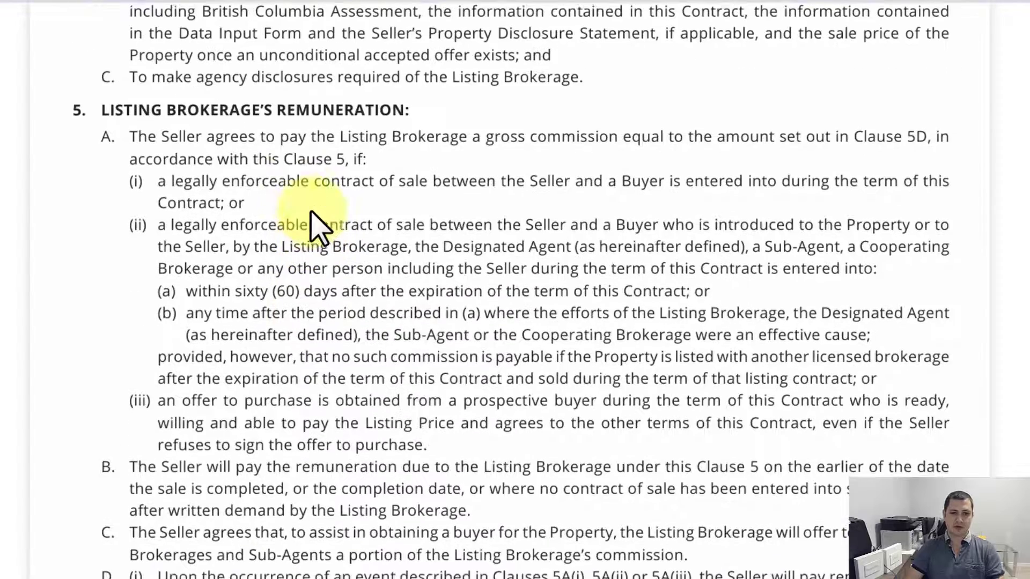
scroll(295, 218, down, 4)
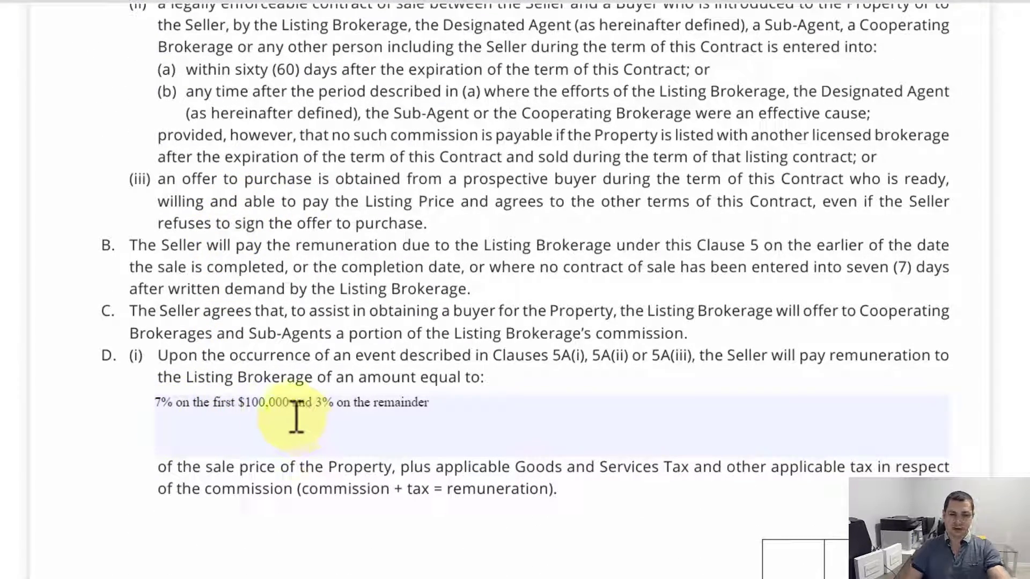
click(322, 404)
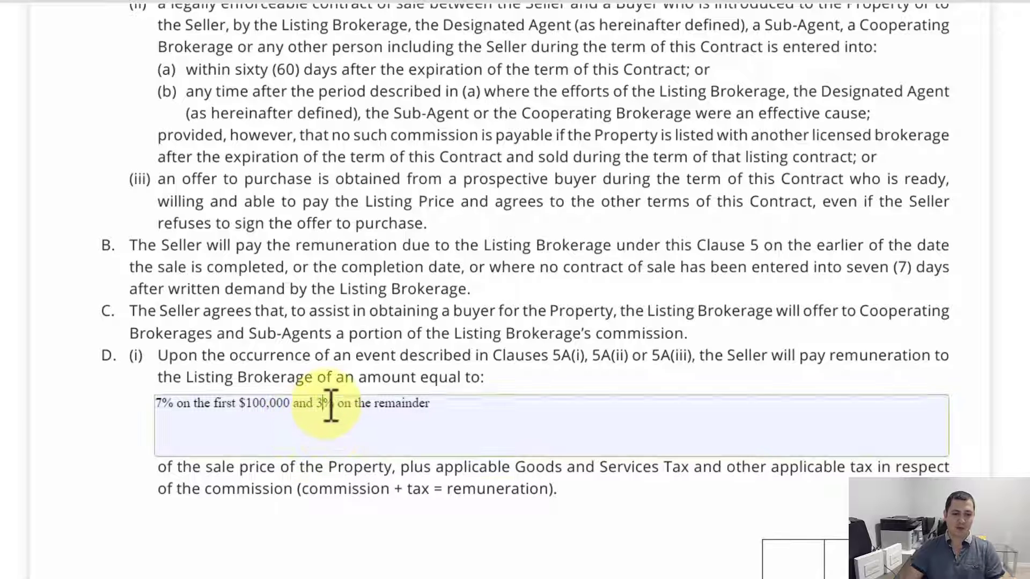
text(.5)
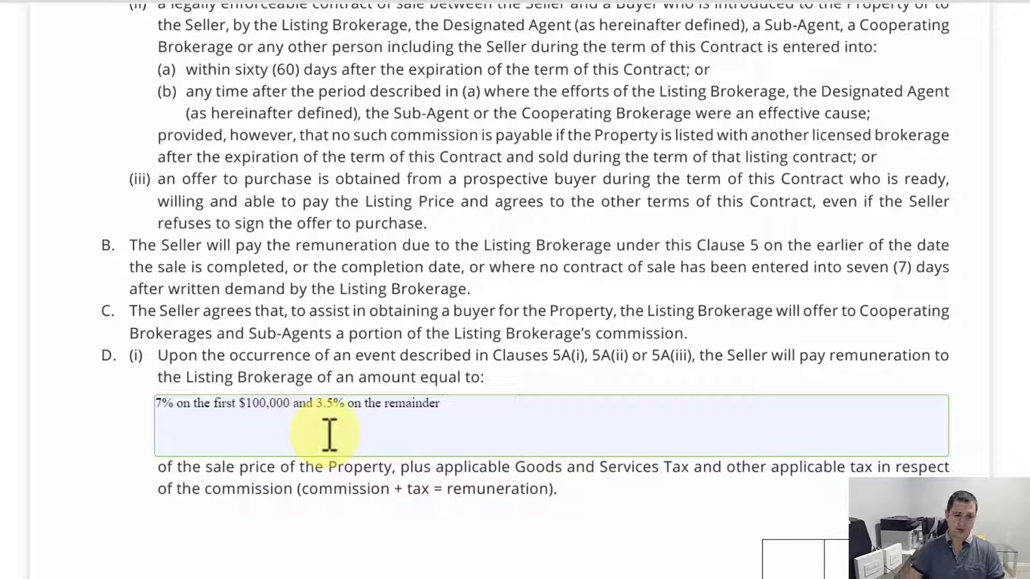
key(ctrl+a)
key(ctrl+c)
Step: Paste the 7% / 3.5% commission wording over clause 5D(iii)'s old text and review it
scroll(376, 391, down, 12)
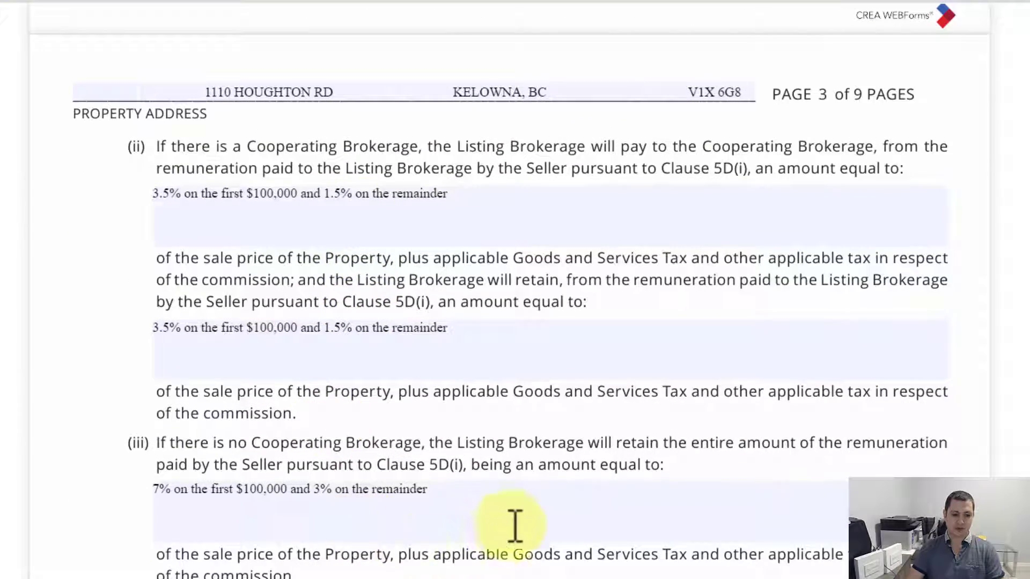
drag(515, 526, 150, 479)
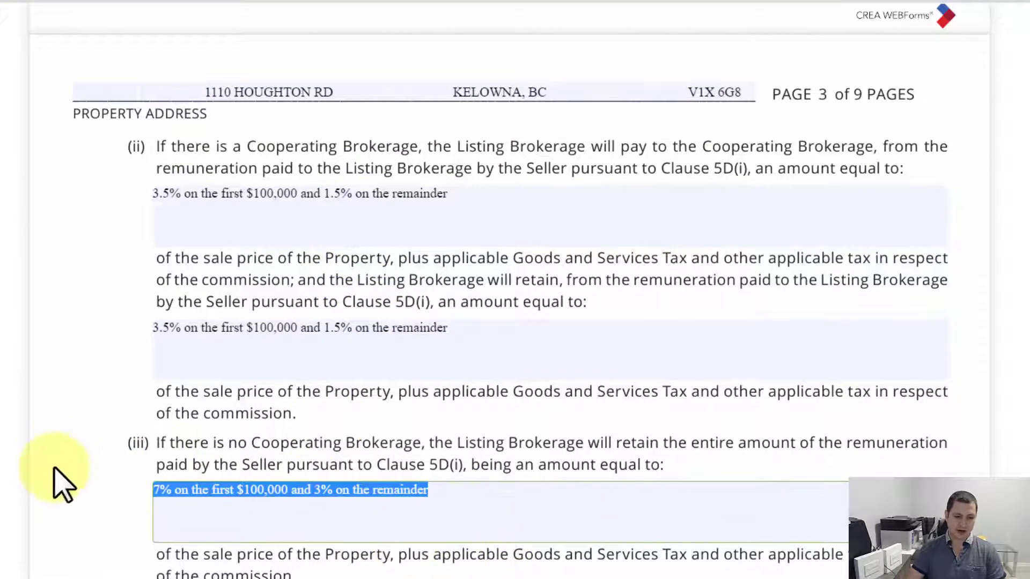
key(ctrl+v)
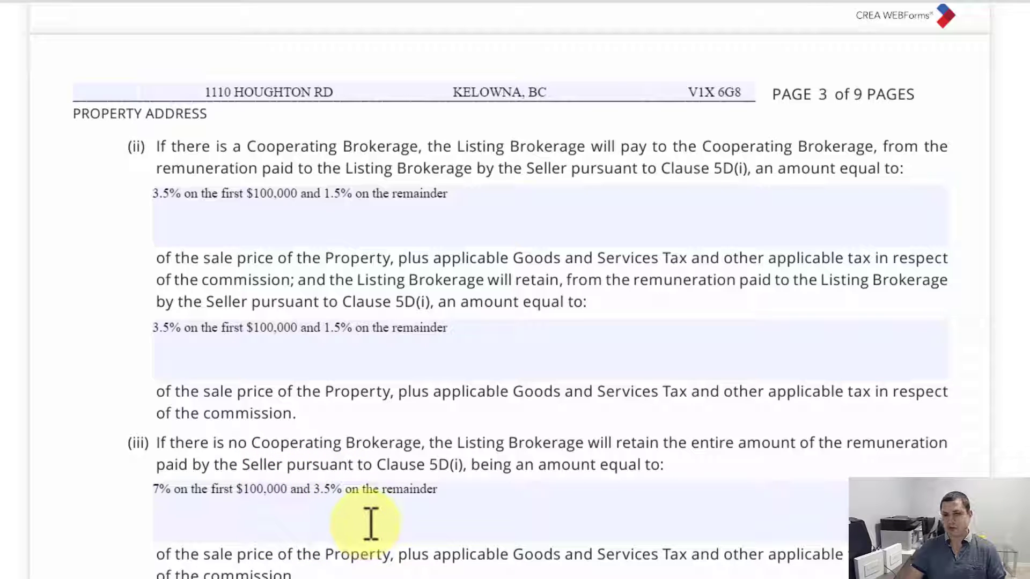
scroll(295, 444, up, 5)
scroll(271, 391, down, 5)
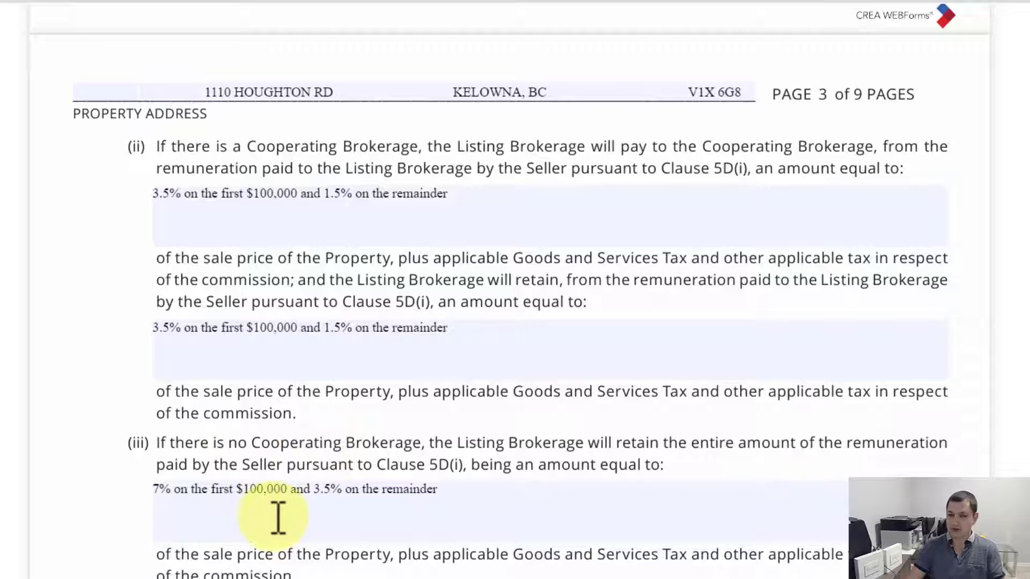
scroll(278, 518, up, 8)
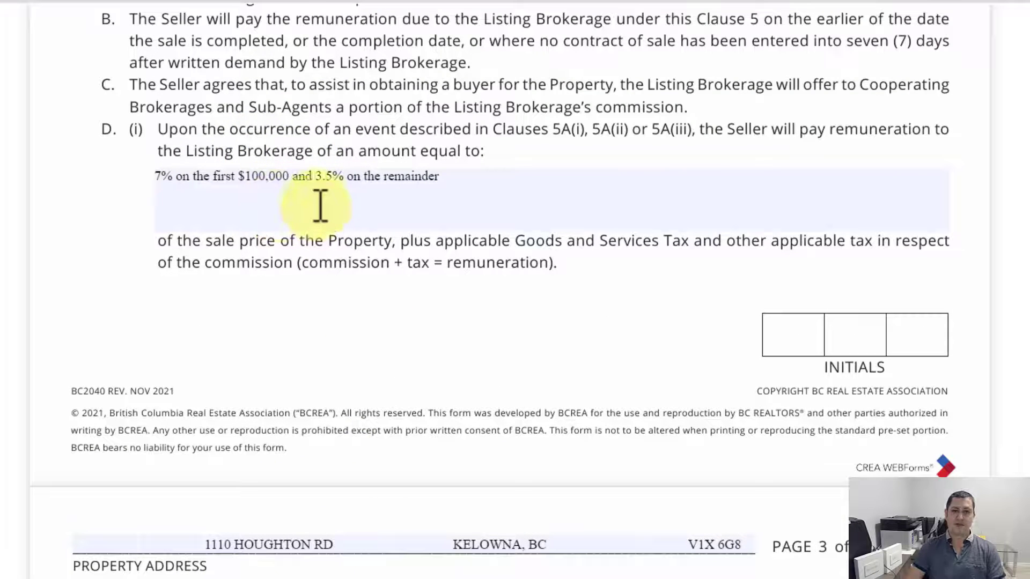
scroll(315, 201, down, 5)
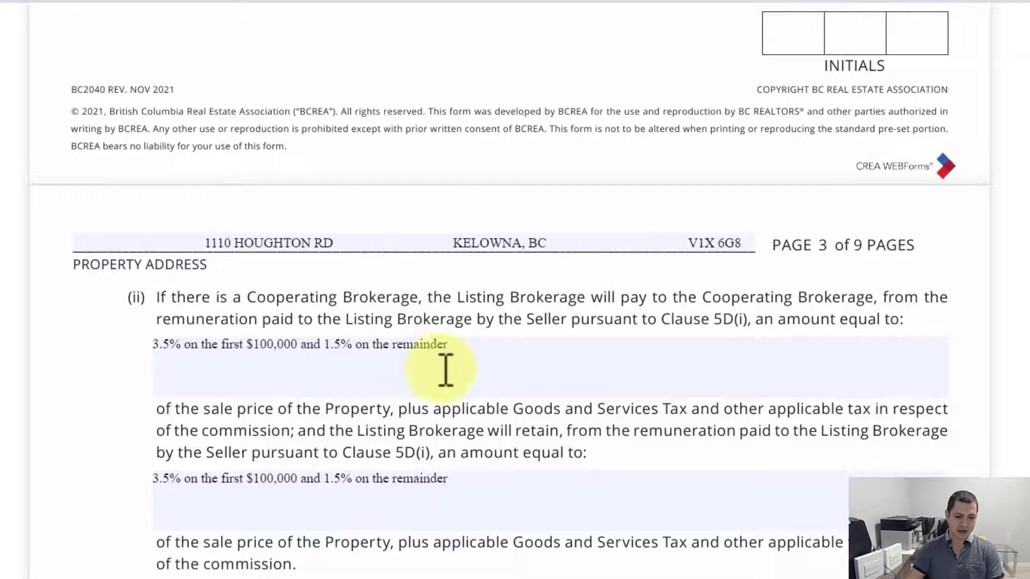
scroll(446, 370, down, 1)
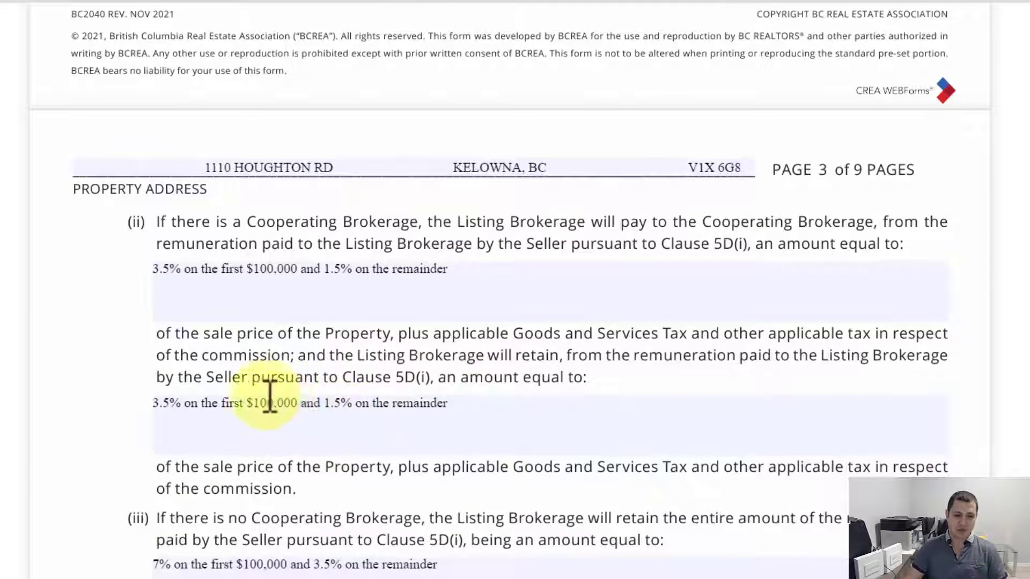
Step: Set the listing brokerage's retained remainder rate in clause 5D(ii) to 2% and review the clauses below
click(344, 408)
text(2)
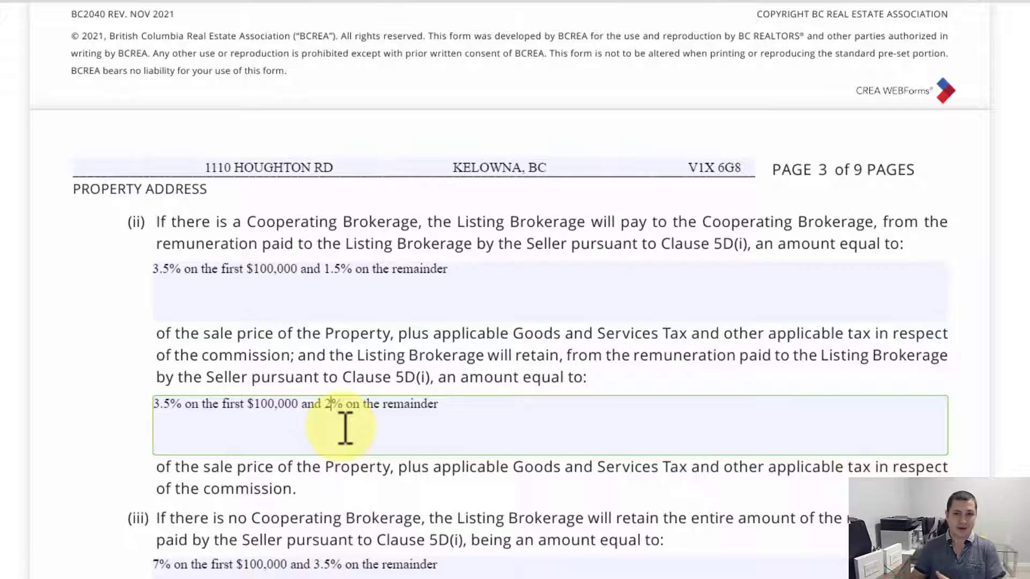
scroll(460, 294, down, 3)
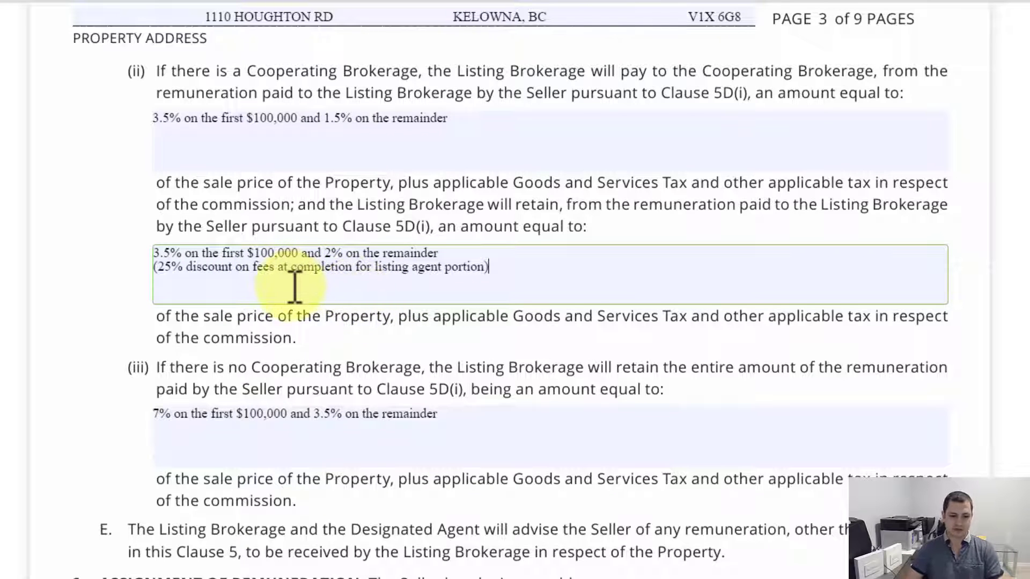
scroll(296, 287, down, 4)
scroll(300, 284, down, 1)
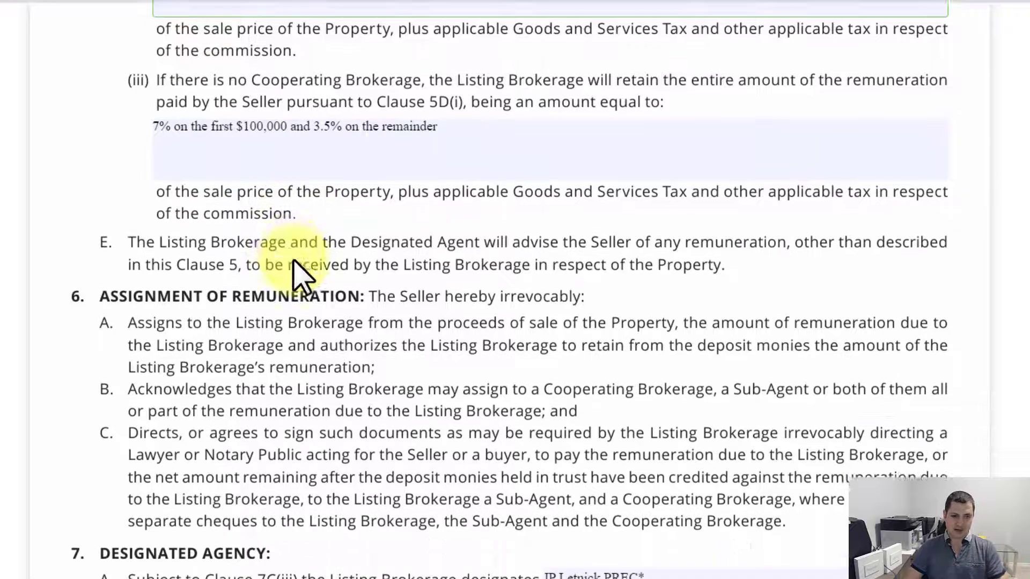
scroll(297, 270, up, 1)
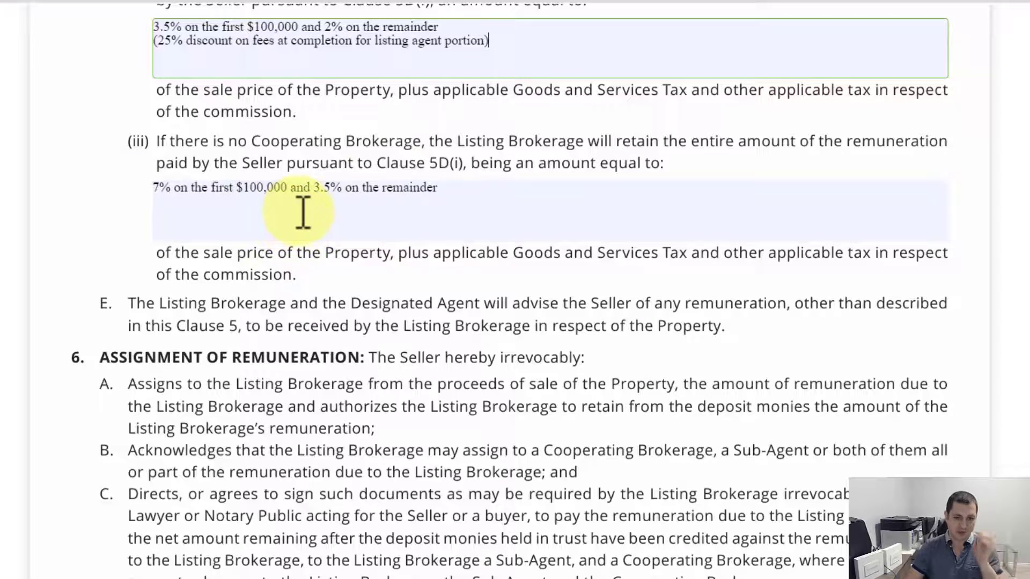
scroll(296, 212, down, 5)
scroll(257, 269, down, 1)
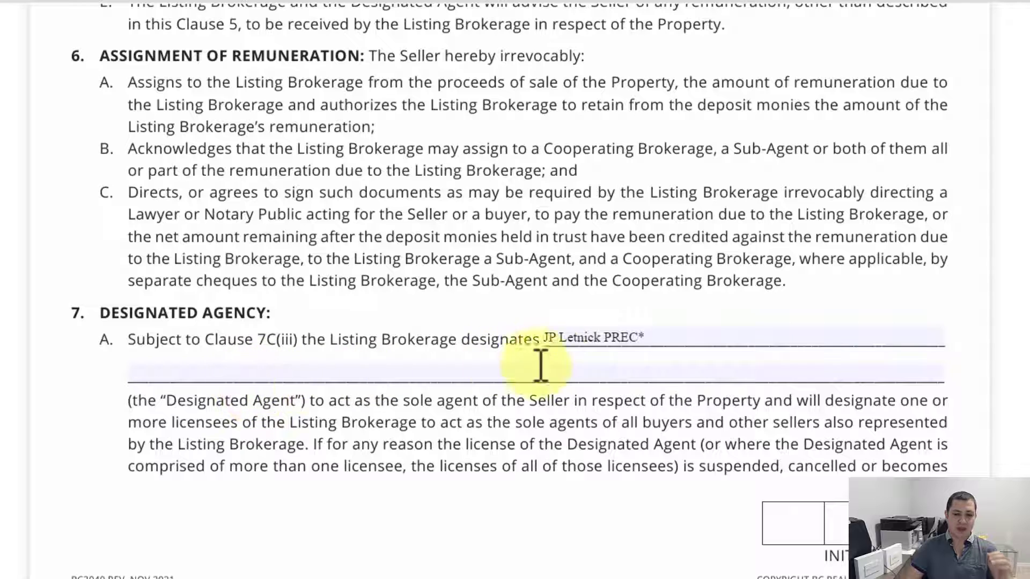
Step: Type '&' after the designated agent in clause 7A and pick the two-agent suggestion
click(681, 335)
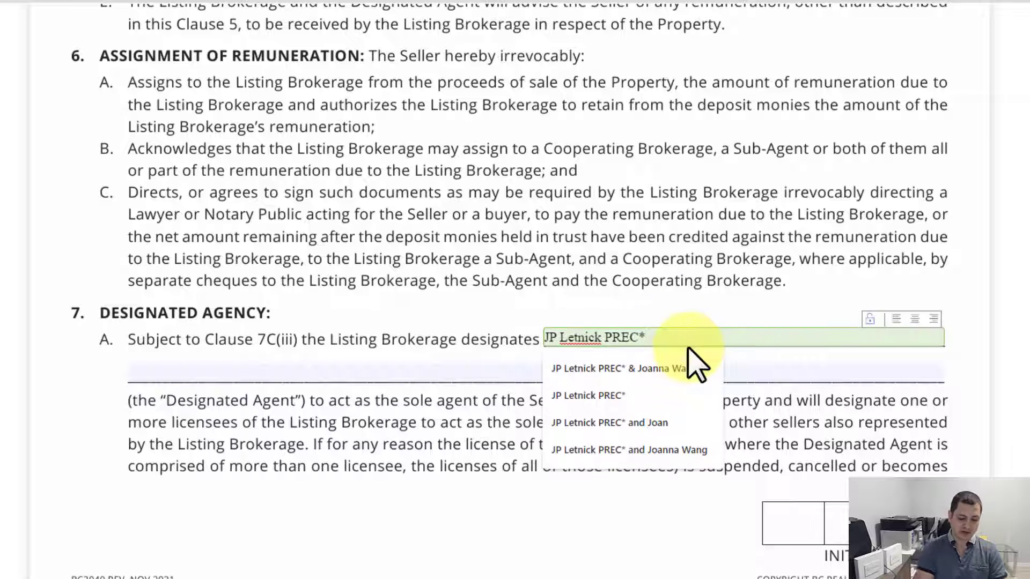
text(&)
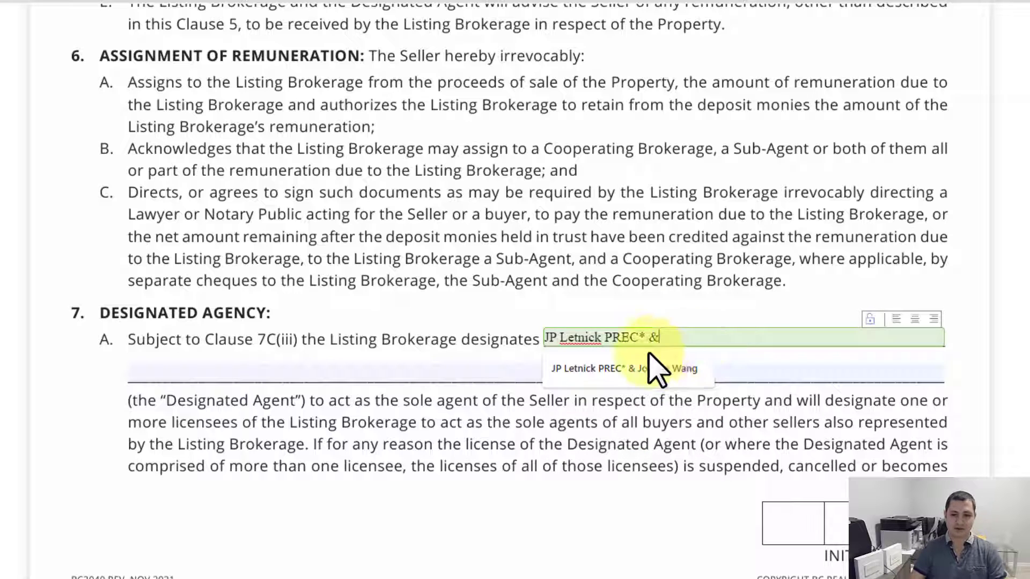
click(657, 368)
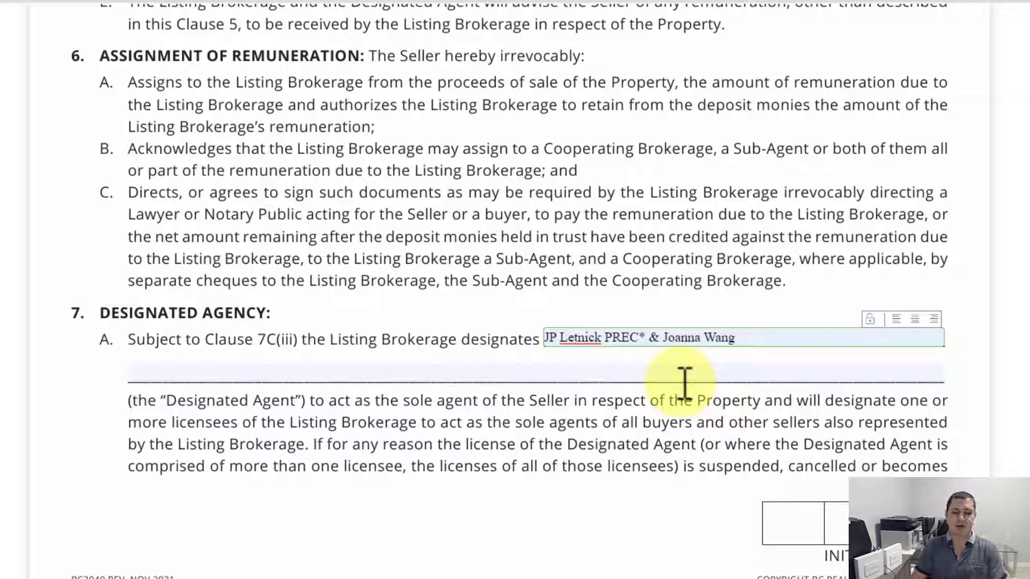
scroll(685, 382, down, 10)
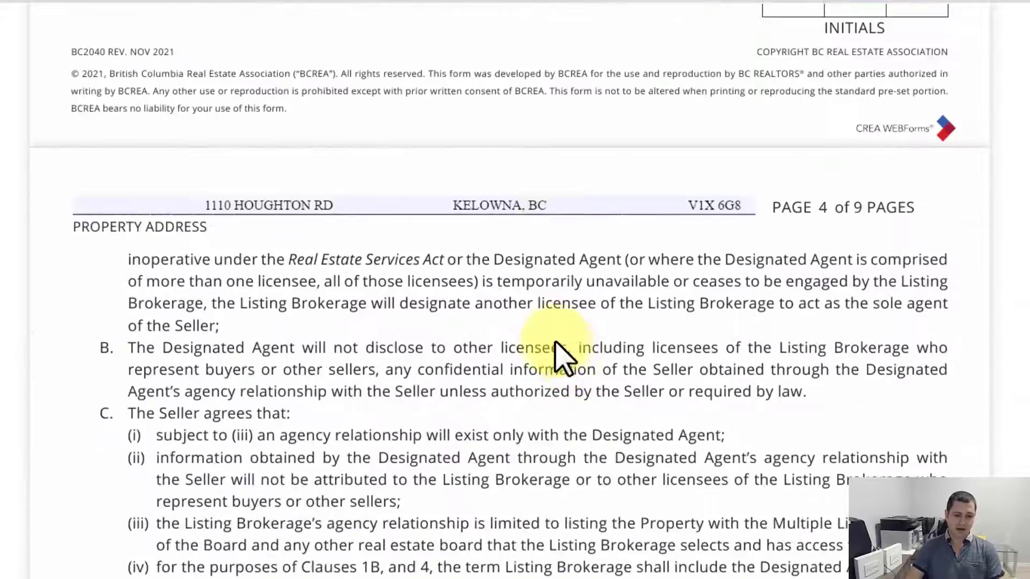
Step: Fill clause 16's signing date with Today, then clear its day, month and year fields
scroll(459, 300, down, 20)
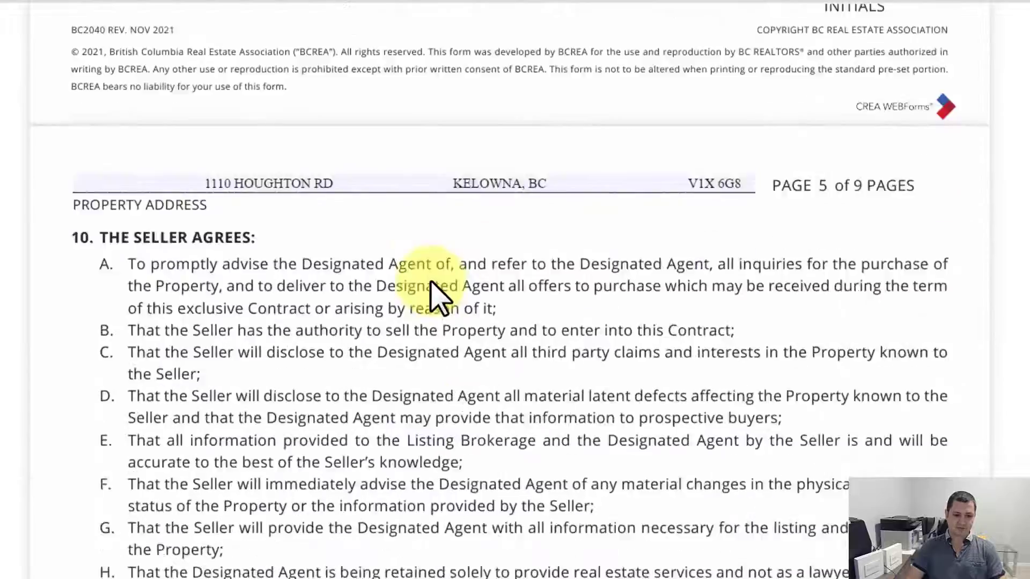
scroll(435, 292, down, 20)
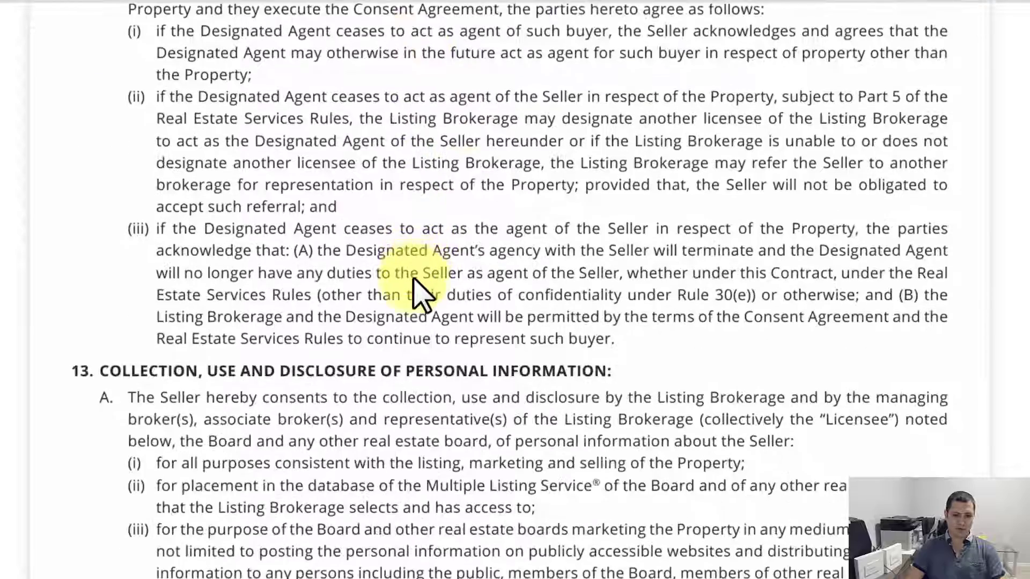
scroll(420, 294, down, 20)
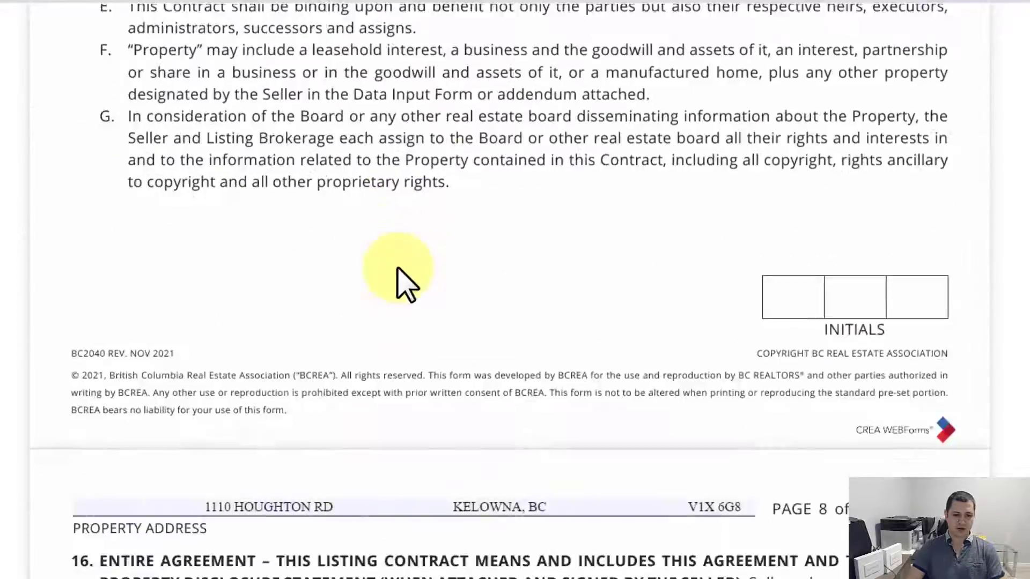
scroll(386, 271, down, 2)
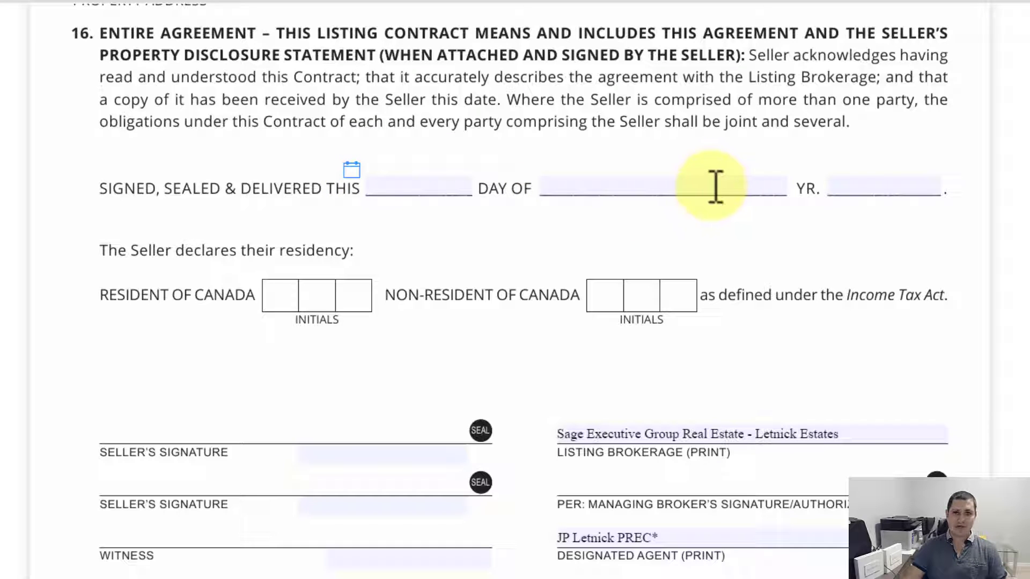
click(351, 170)
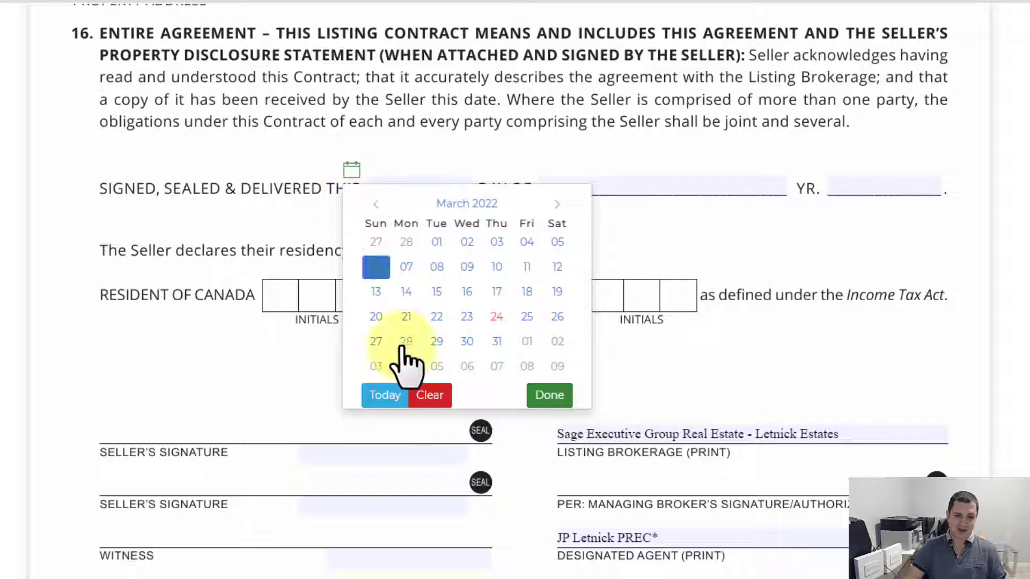
click(394, 395)
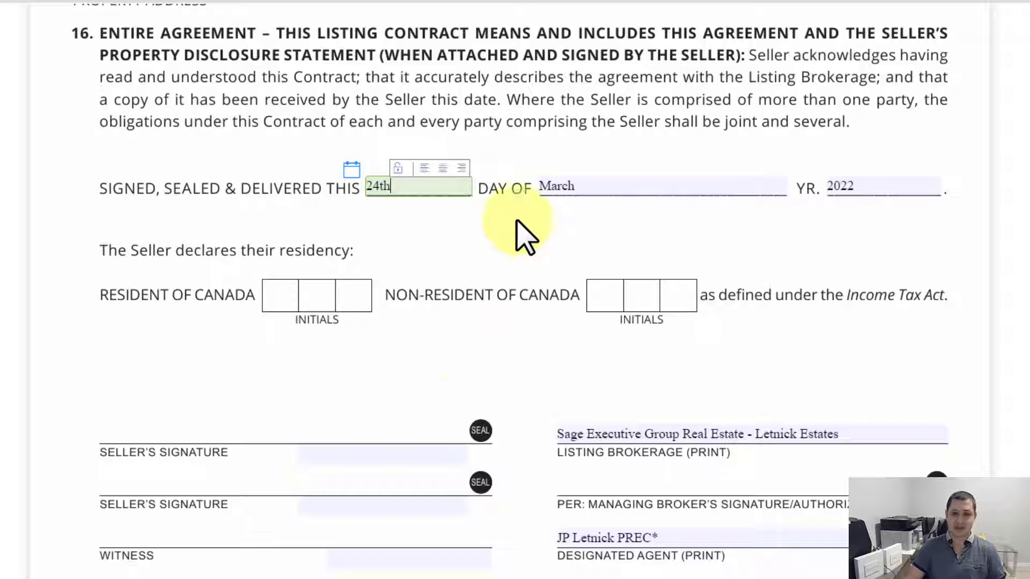
click(352, 169)
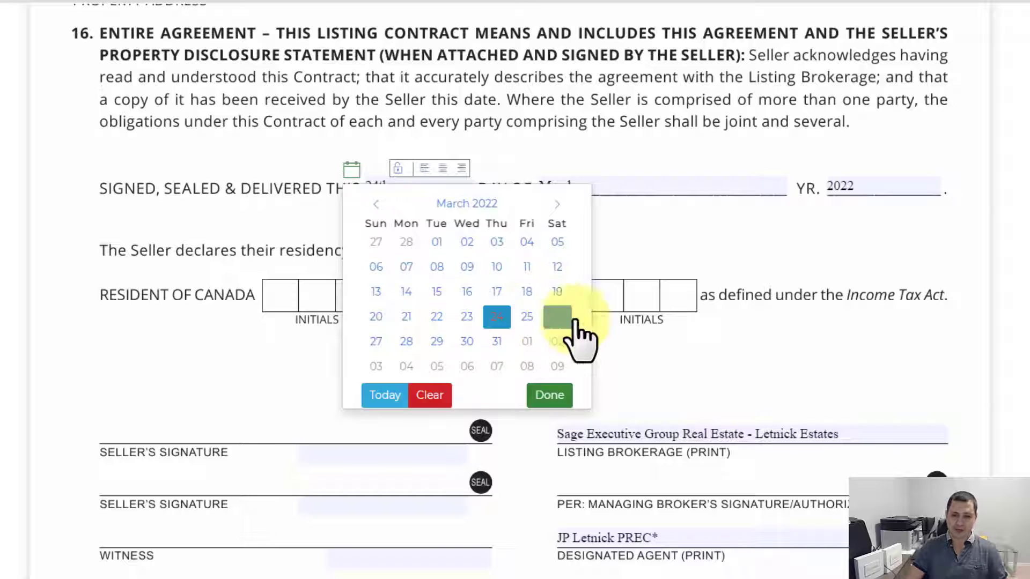
click(437, 396)
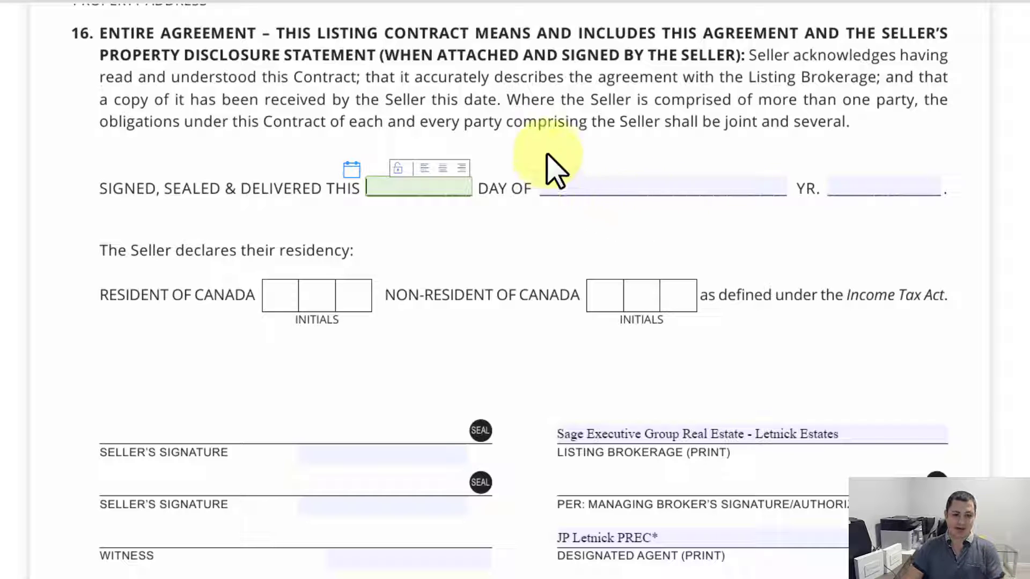
scroll(547, 212, down, 2)
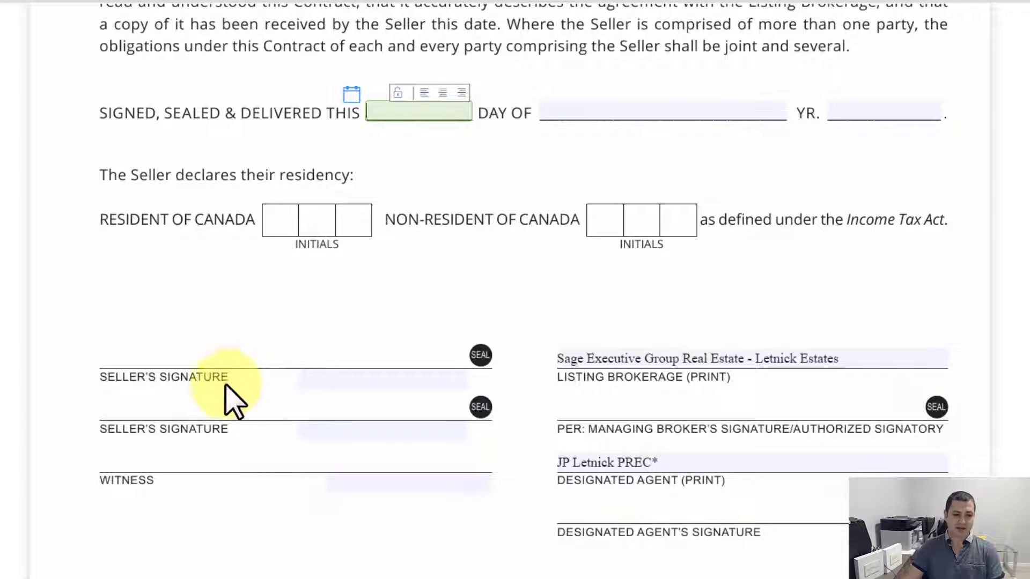
Step: Copy the first owner's name from the title search into the first Seller name field
click(326, 382)
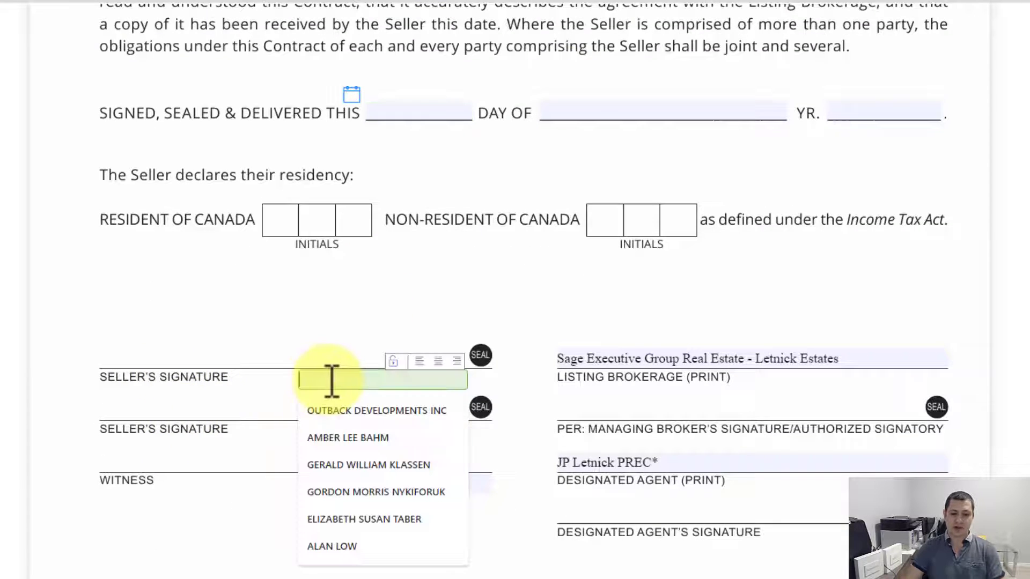
key(alt+Tab)
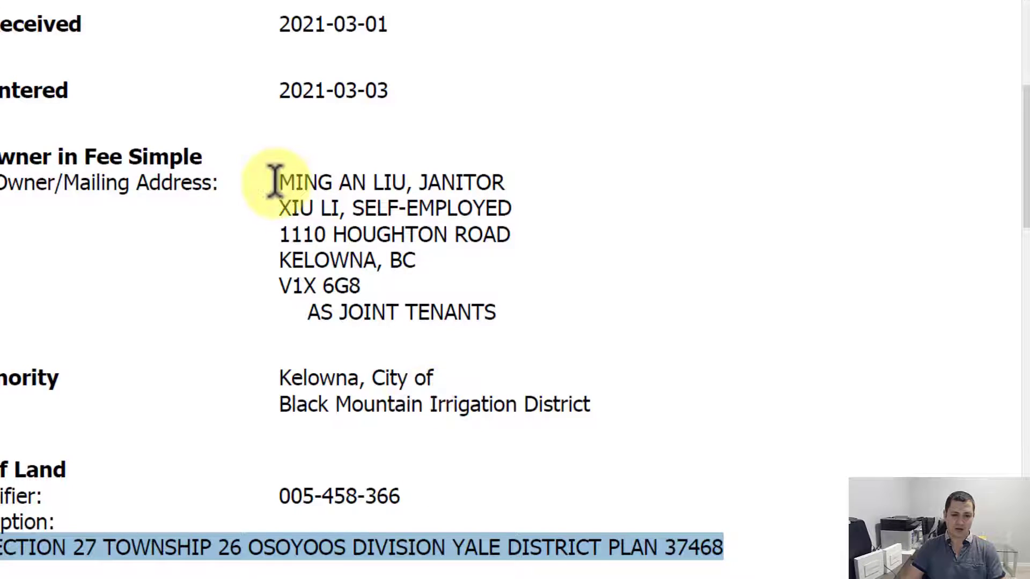
drag(277, 183, 406, 185)
key(ctrl+c)
key(alt+Tab)
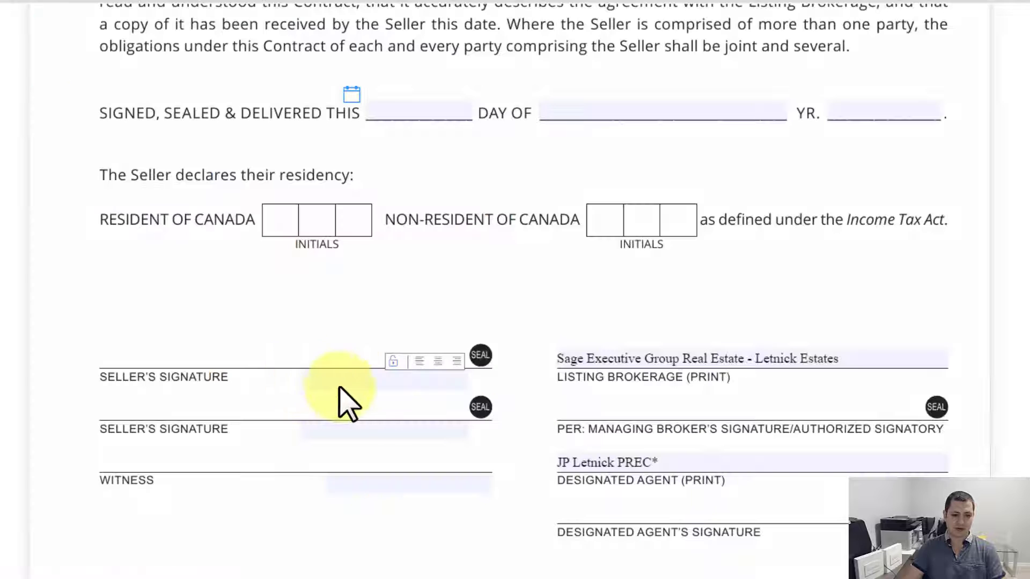
click(371, 384)
key(ctrl+v)
Step: Copy the second owner's name into the second Seller name field and scroll to Schedule 'A'
key(alt+Tab)
drag(278, 209, 340, 210)
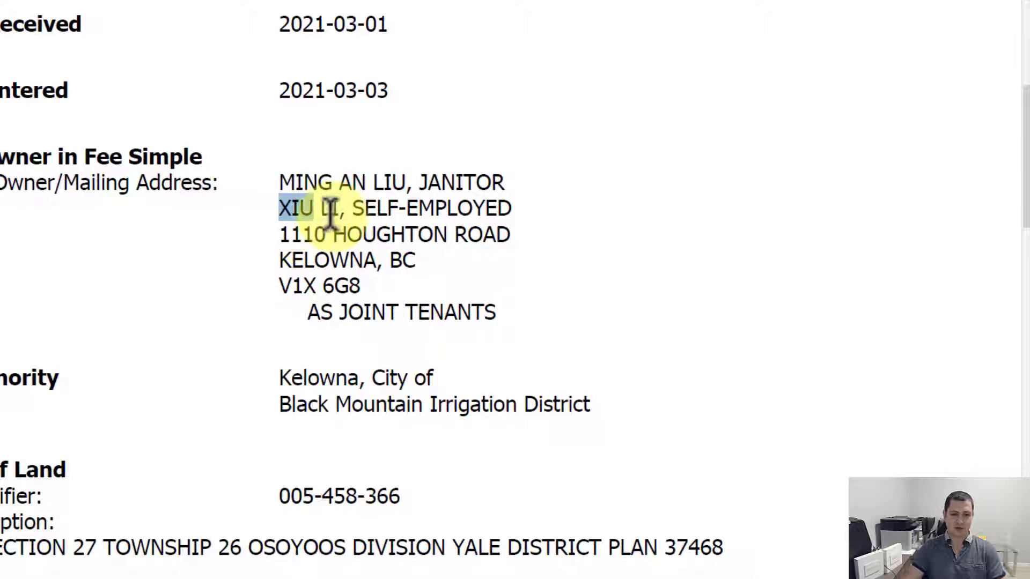
key(ctrl+c)
key(alt+Tab)
click(368, 429)
key(ctrl+v)
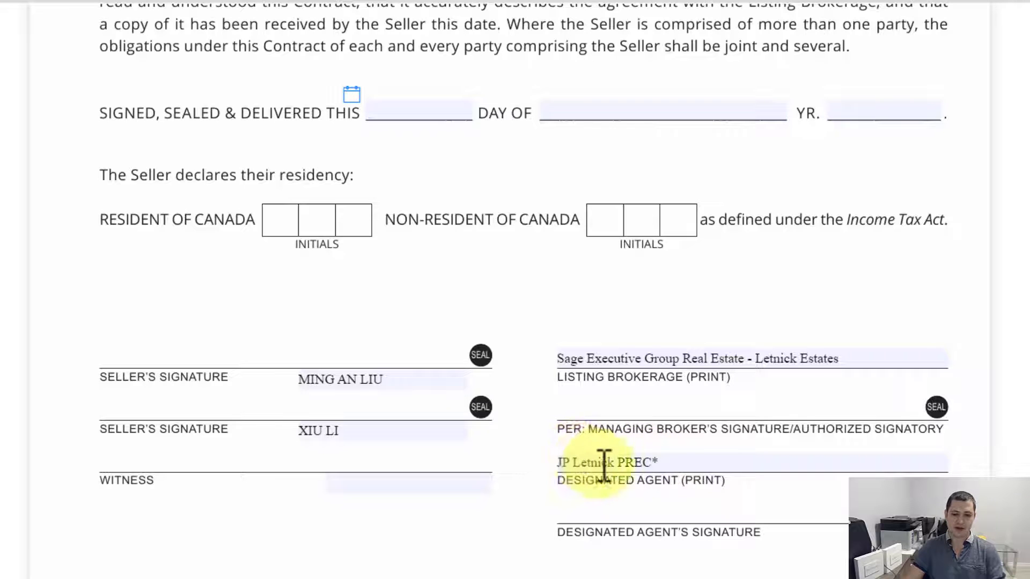
scroll(644, 394, down, 5)
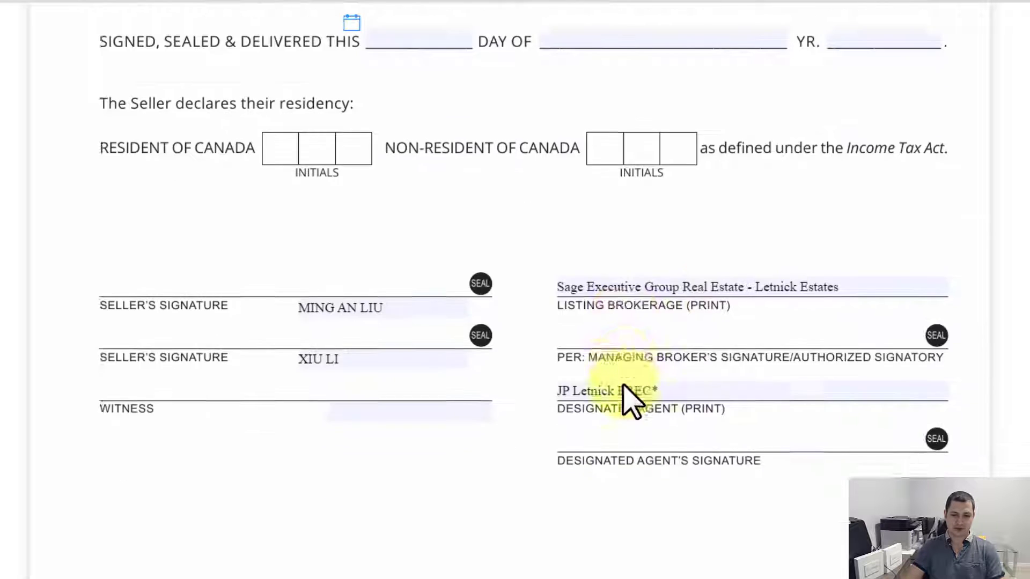
scroll(582, 386, down, 12)
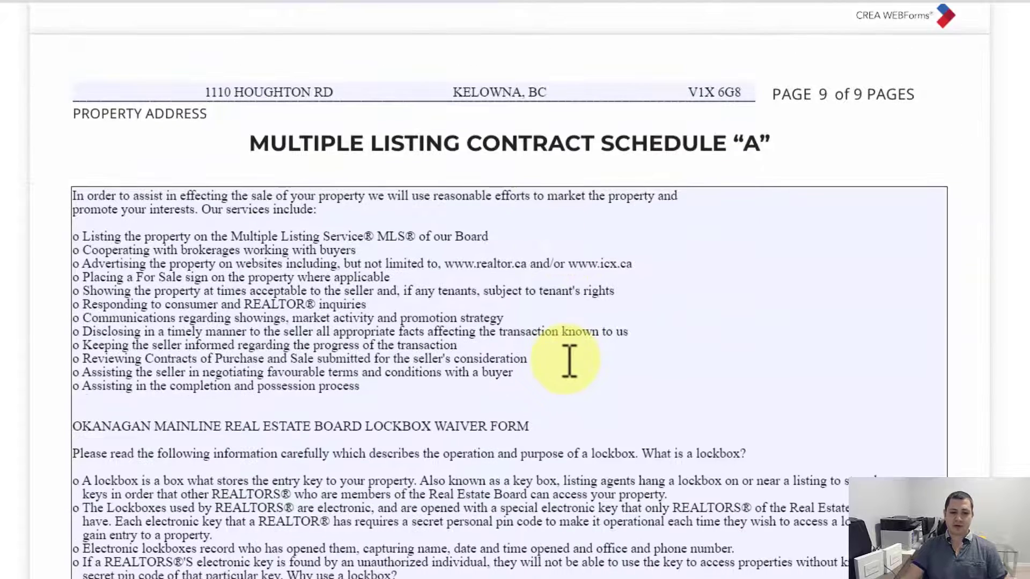
scroll(574, 360, down, 1)
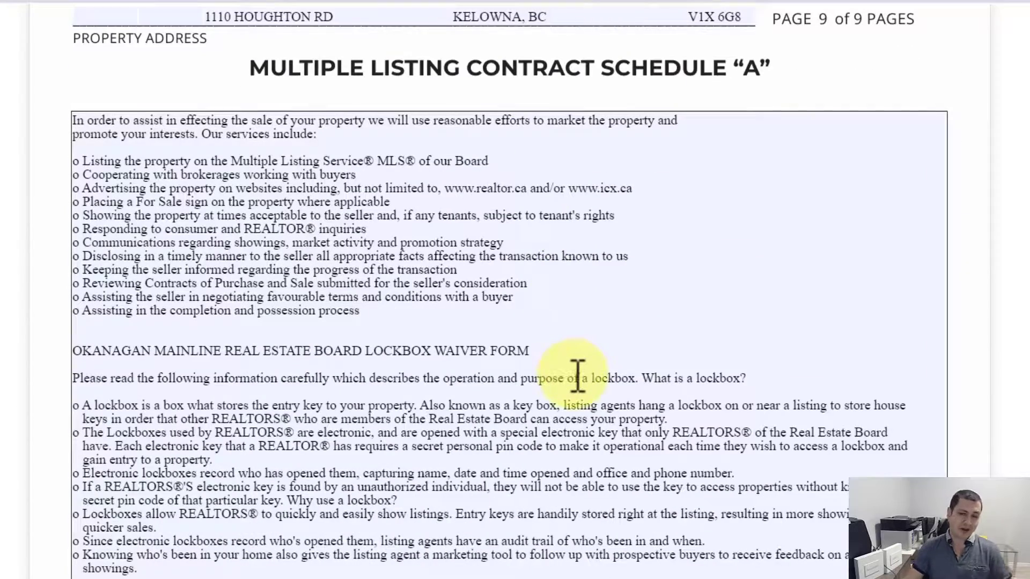